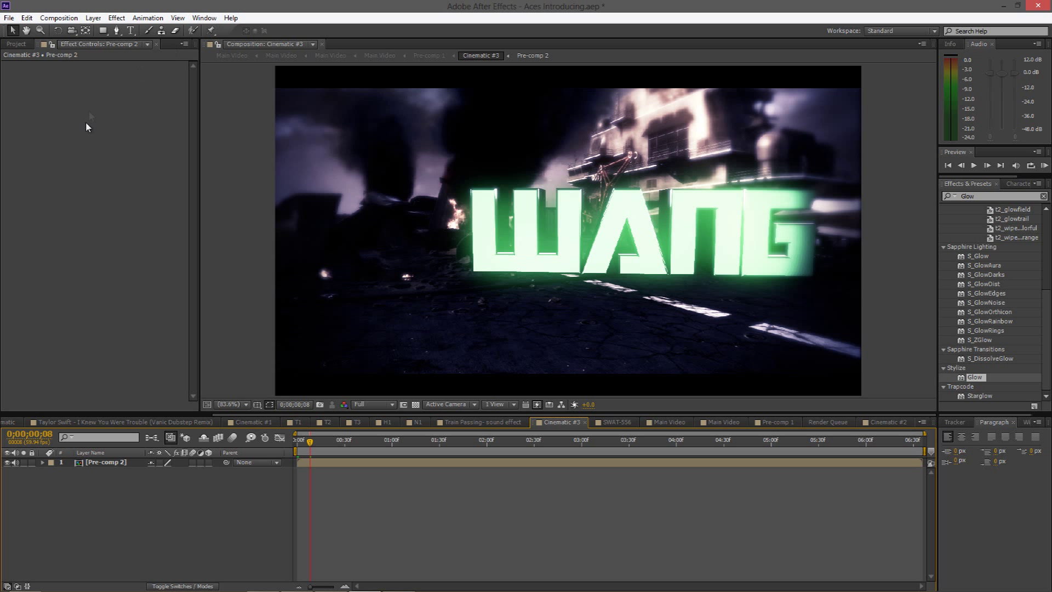
Open Pre-comp 2 and hide Widescreen Bars, CC and the old text and tracking layers
double_click(93, 462)
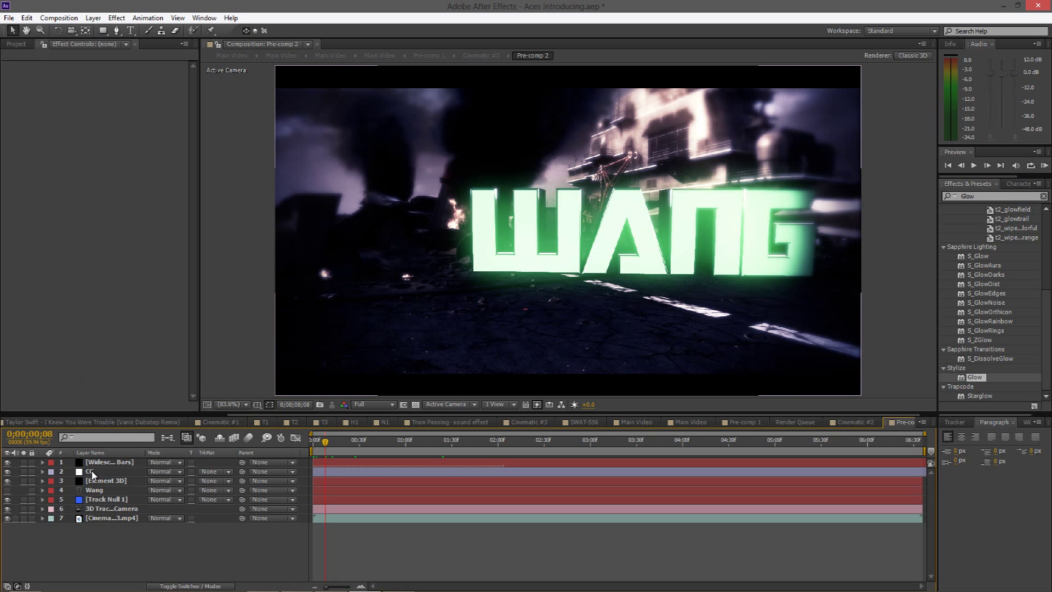
click(91, 472)
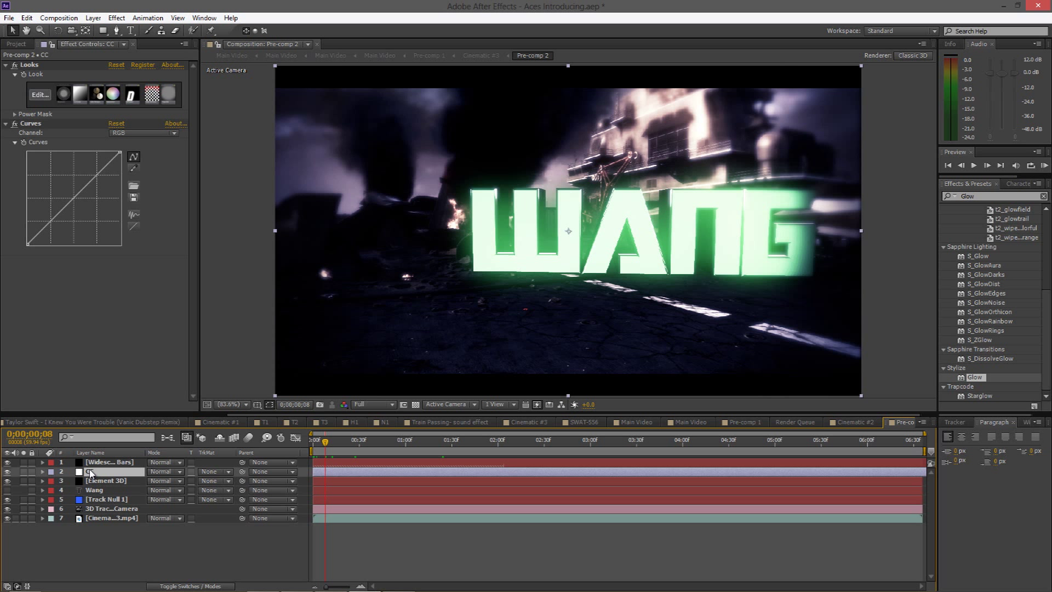
click(91, 464)
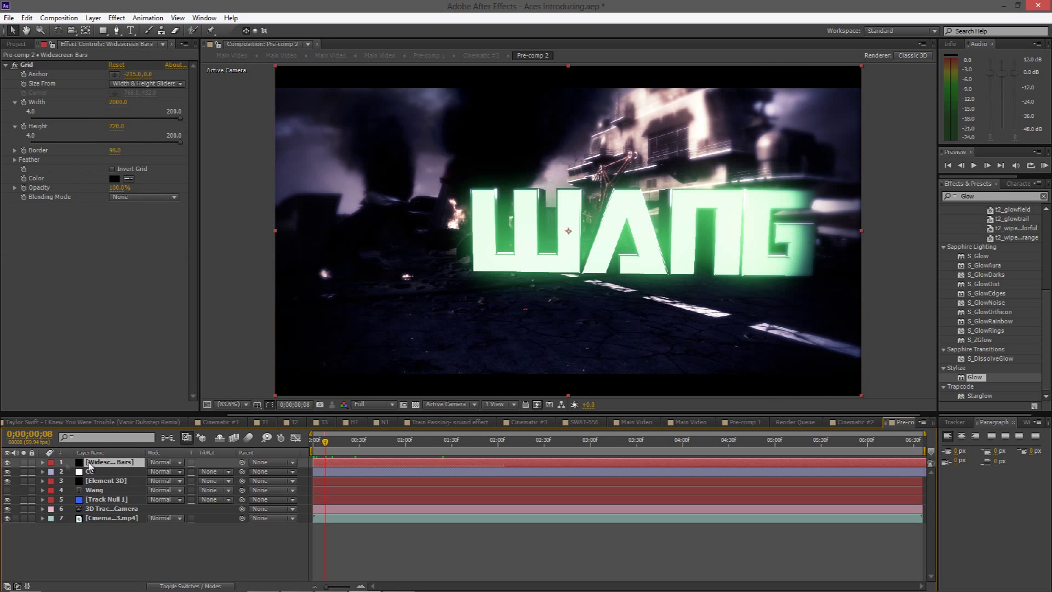
click(7, 462)
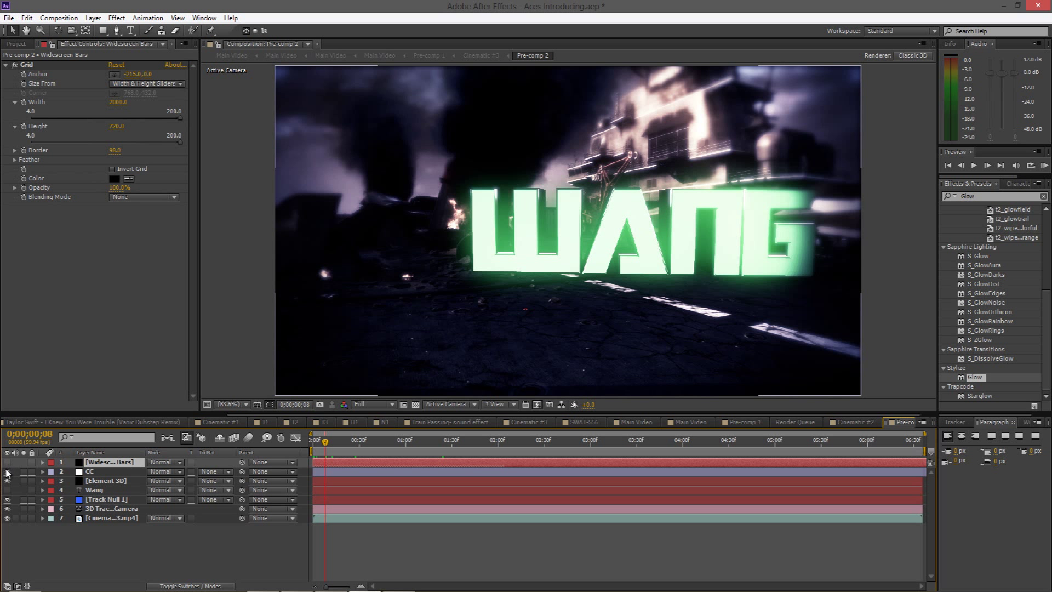
click(7, 472)
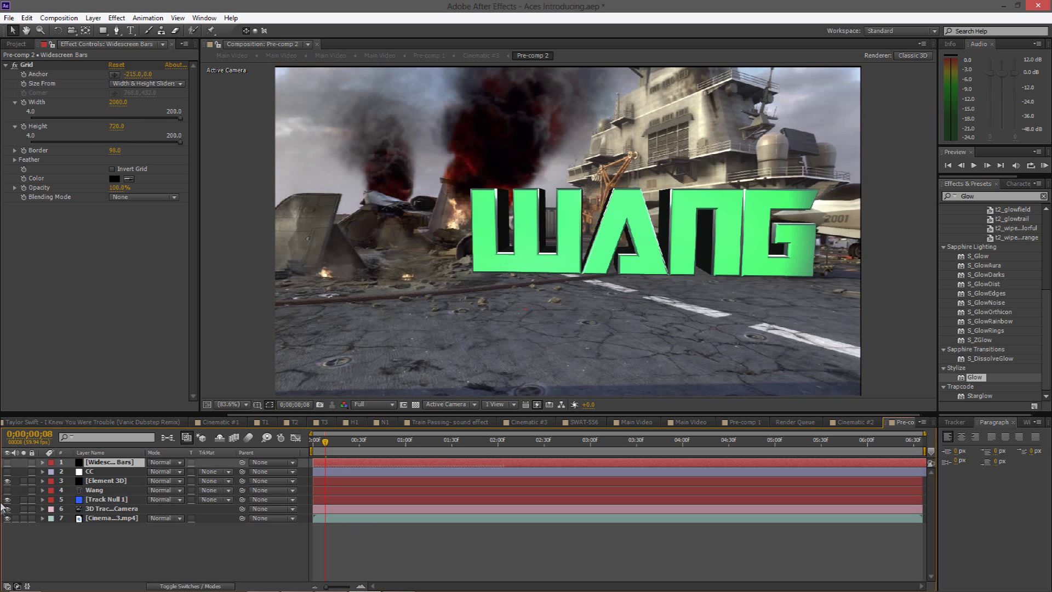
drag(7, 481, 11, 512)
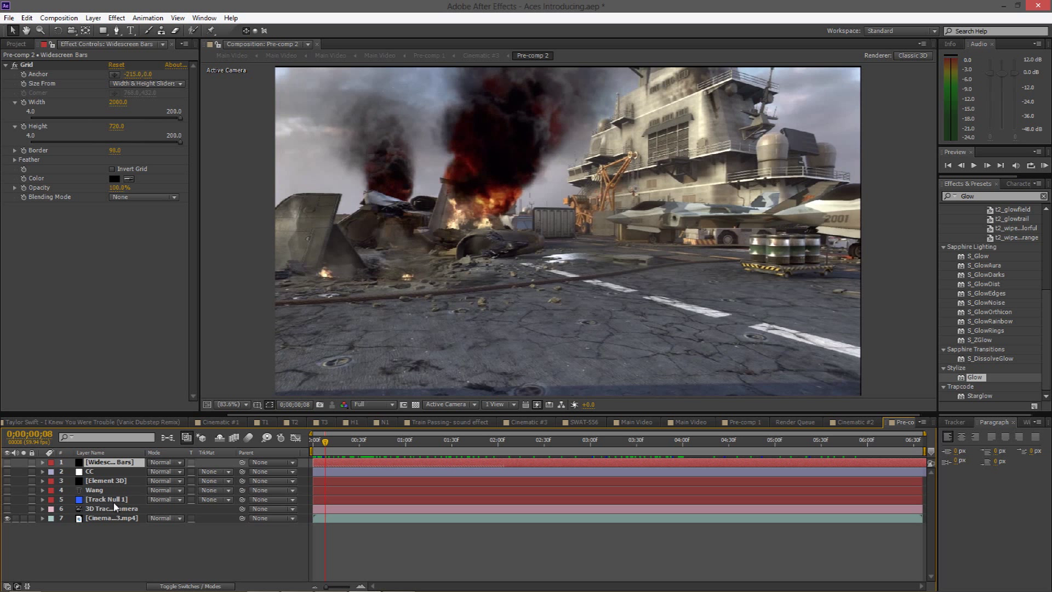
Delete the Element 3D, Wang, Track Null 1 and 3D Tracker Camera layers
click(107, 481)
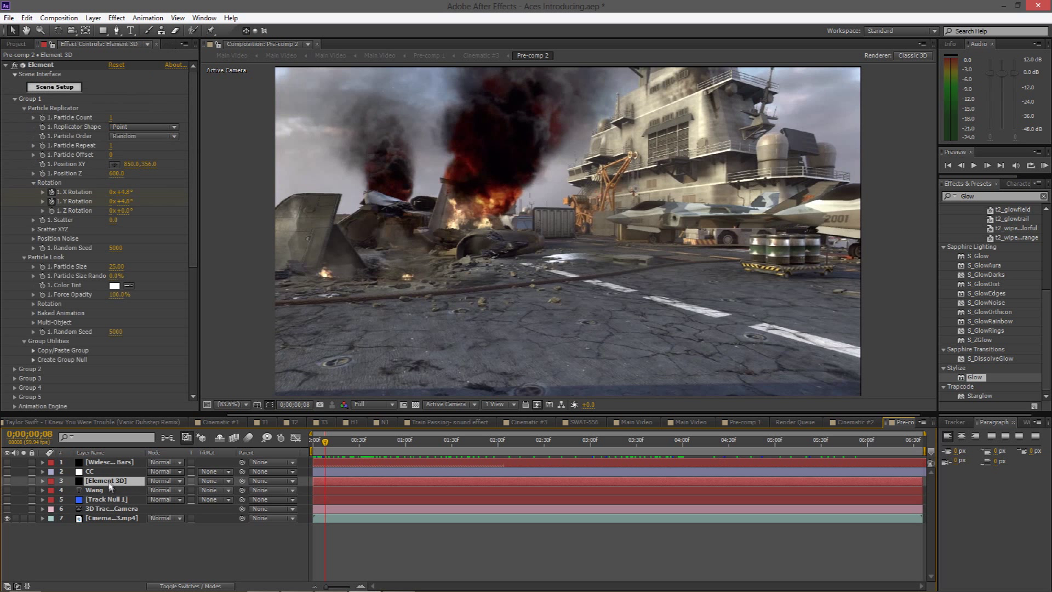
ctrl+click(106, 491)
ctrl+click(107, 499)
ctrl+click(109, 509)
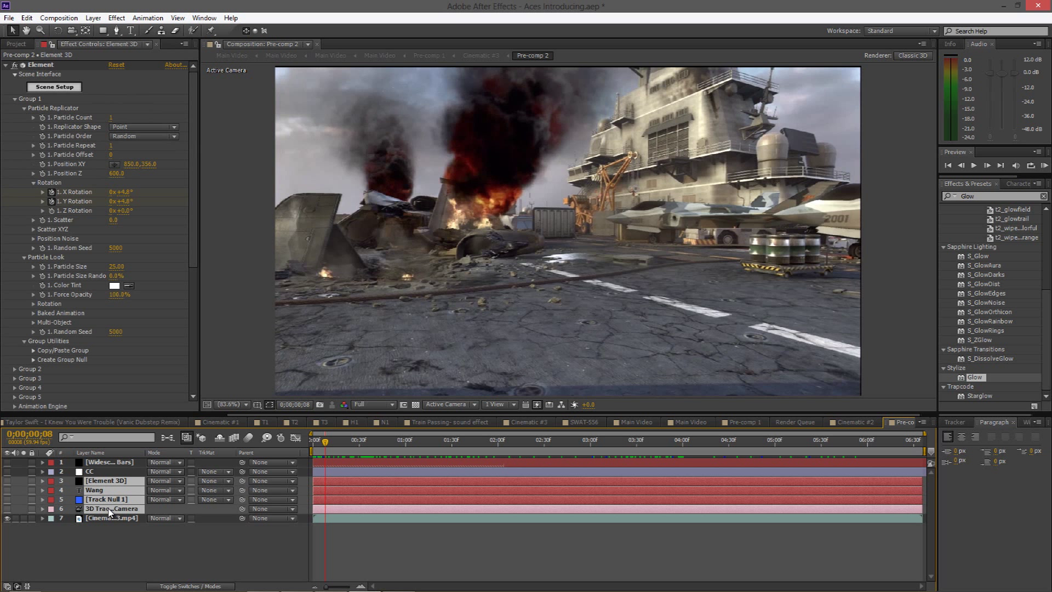
key(Delete)
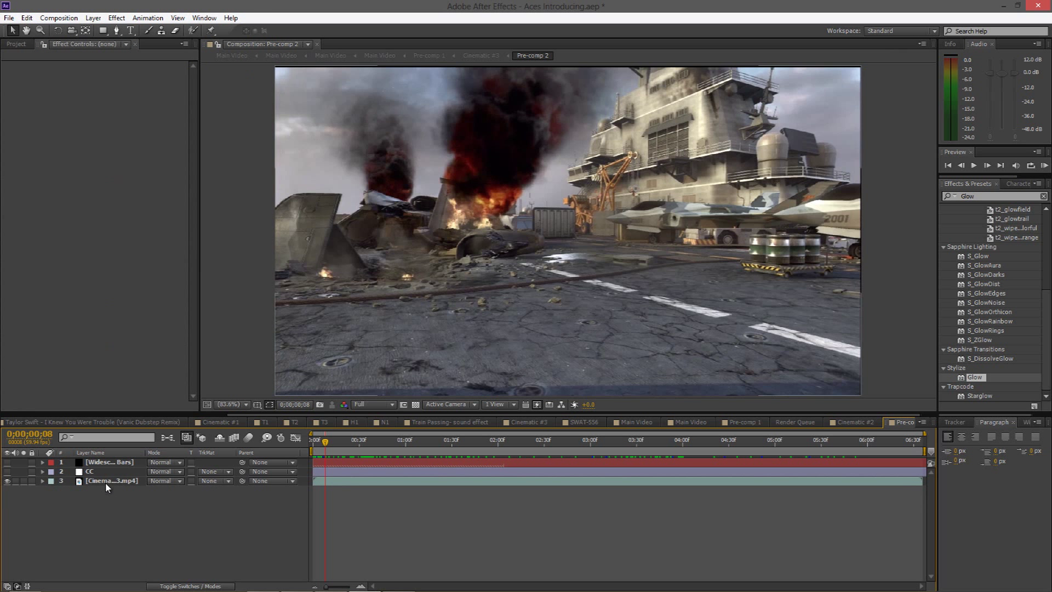
Remove the old 3D Camera Tracker effect from the carrier deck footage layer
click(105, 481)
click(64, 68)
key(Delete)
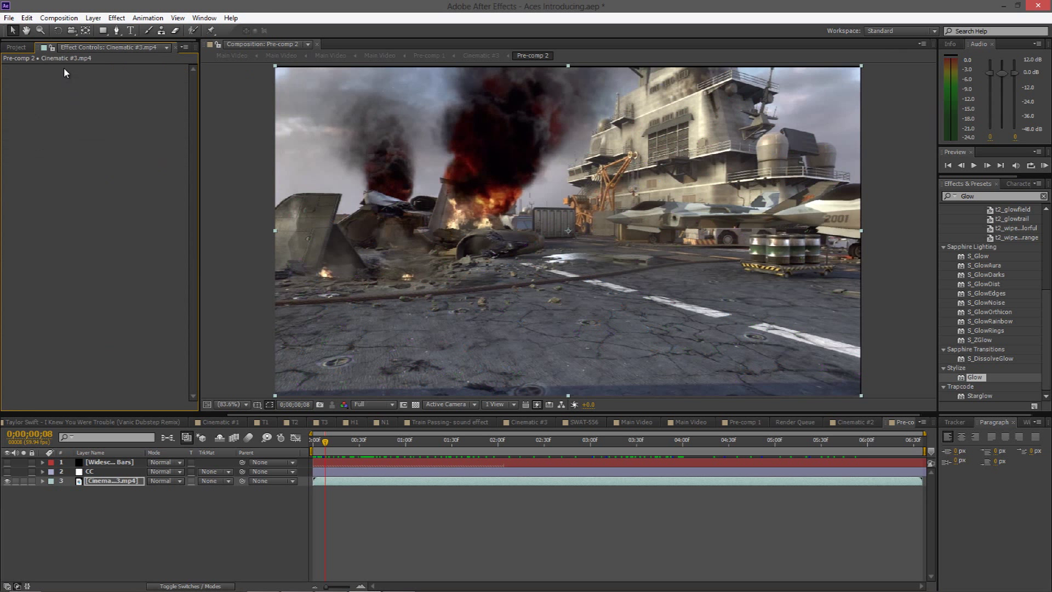
drag(325, 442, 255, 475)
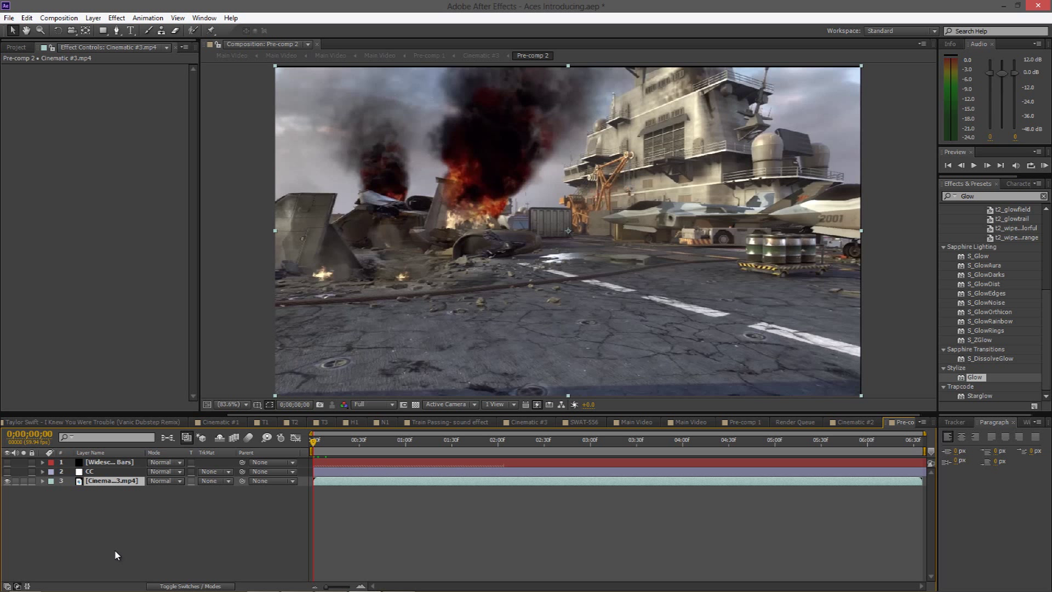
Apply a new Perspective > 3D Camera Tracker effect to the footage
right_click(117, 482)
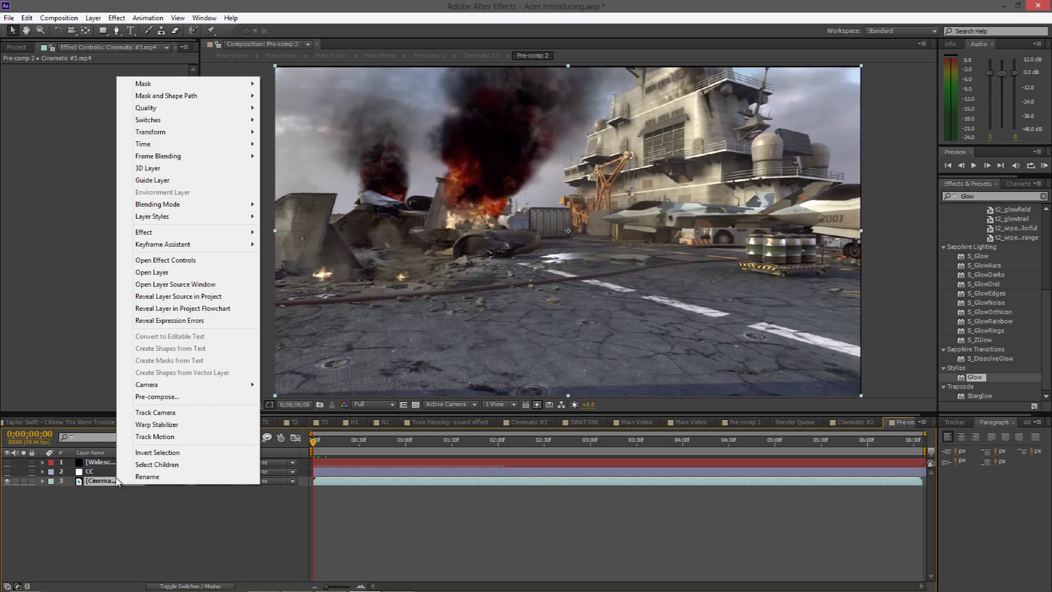
mouse_move(173, 234)
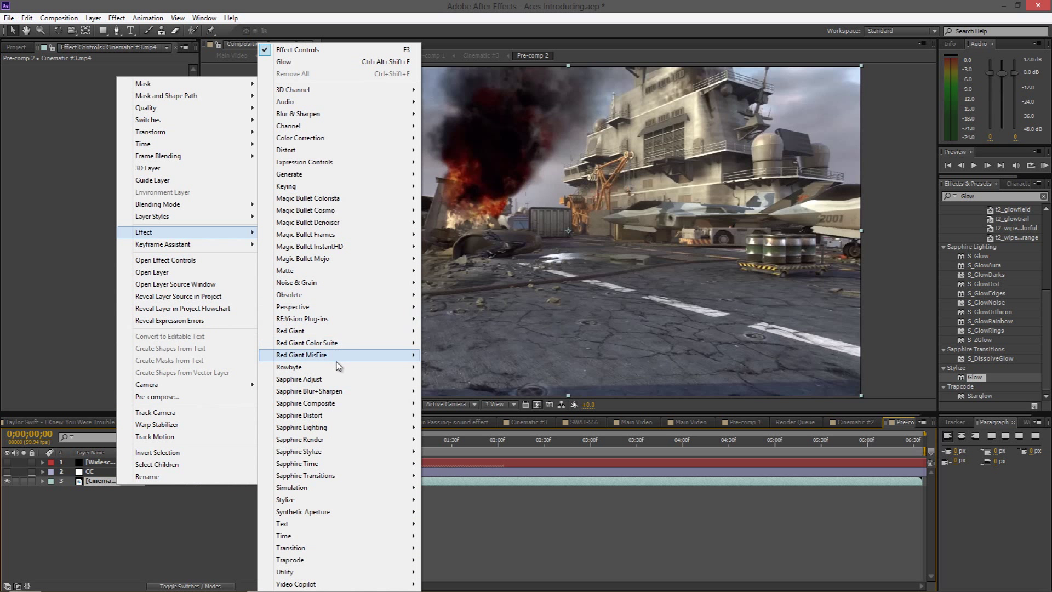
mouse_move(333, 308)
click(440, 308)
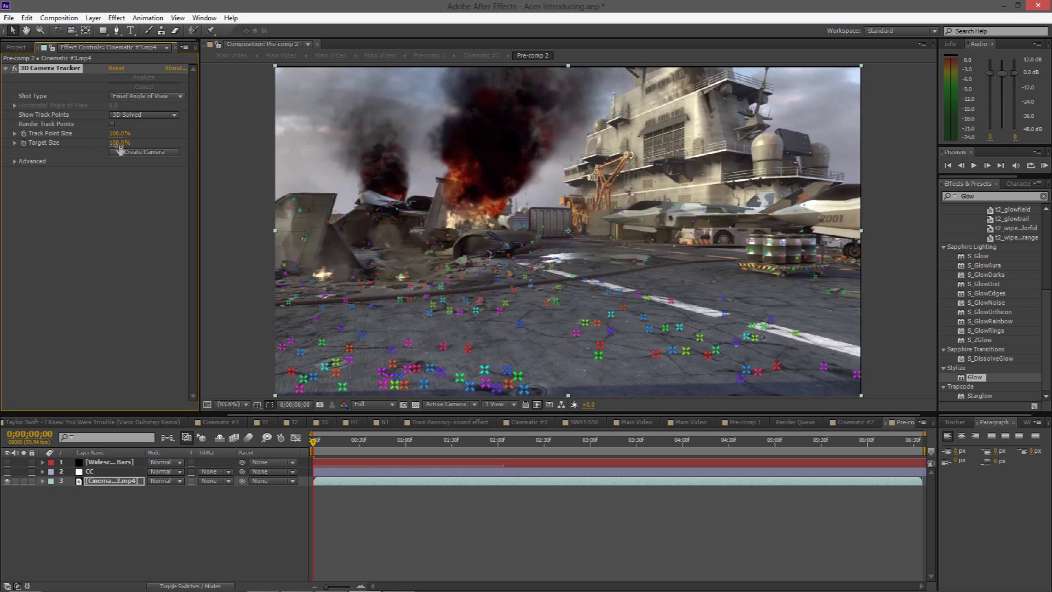
click(121, 481)
click(38, 68)
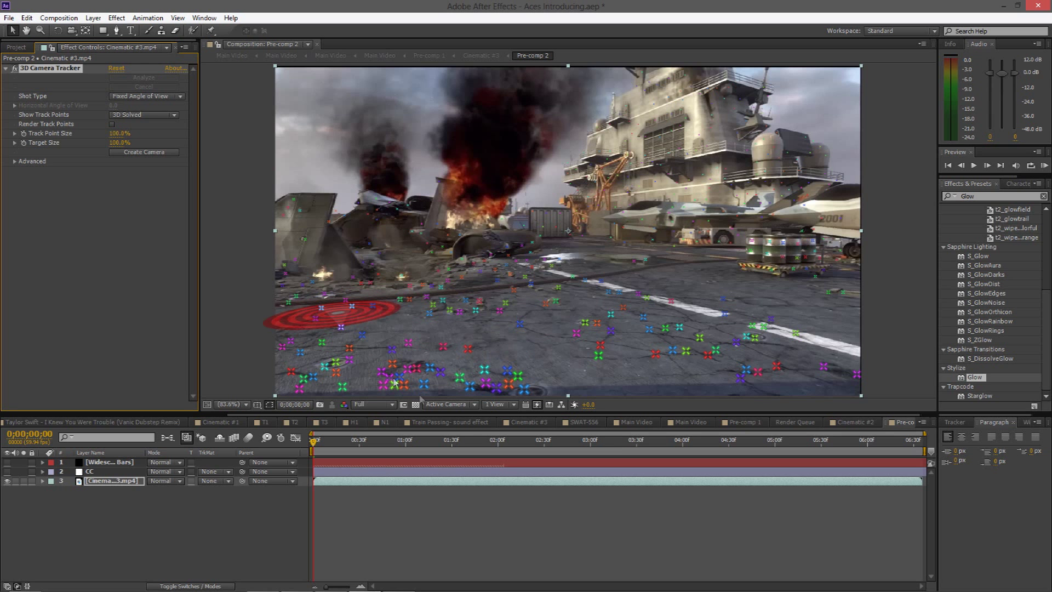
click(874, 445)
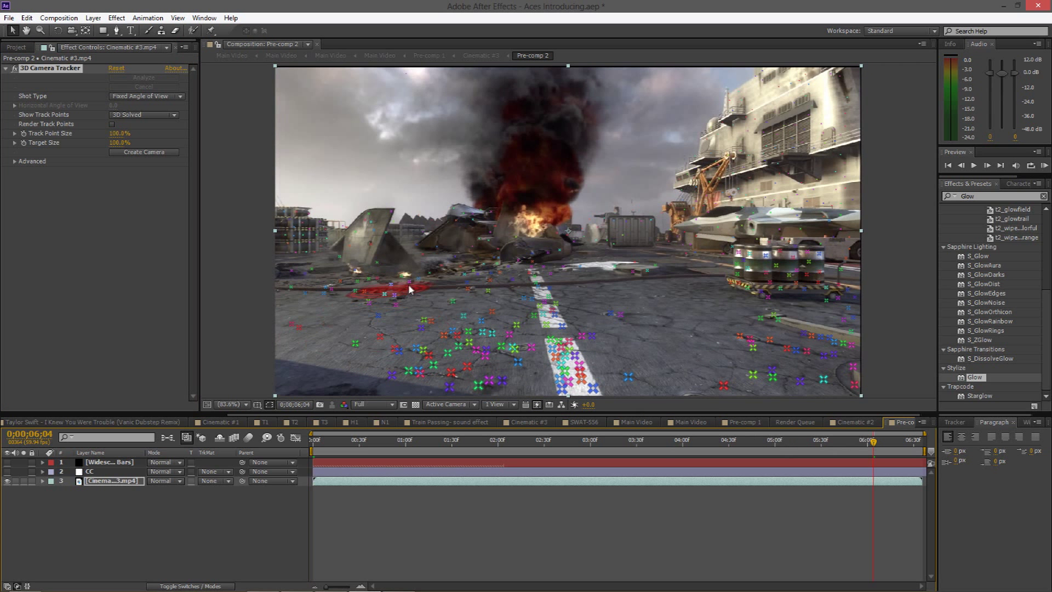
click(322, 443)
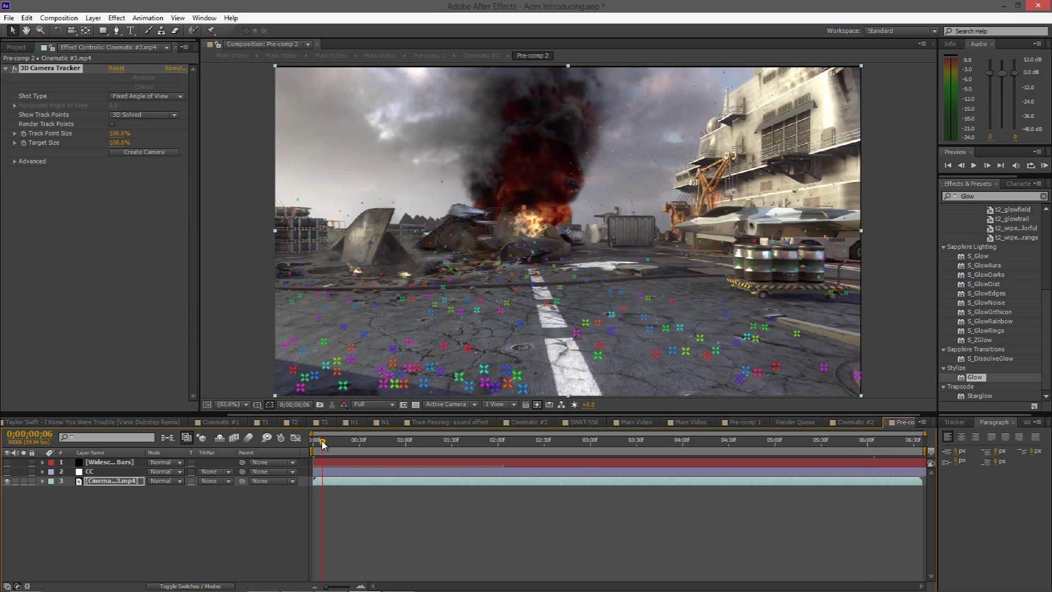
drag(322, 442, 313, 443)
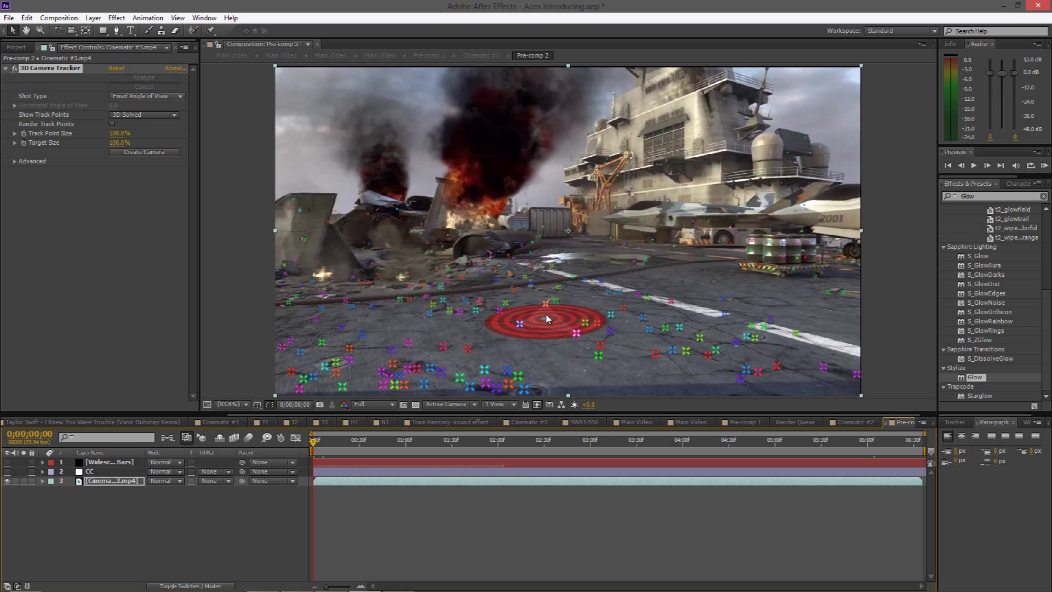
Create a null and camera from three track points at the deck centre
click(547, 318)
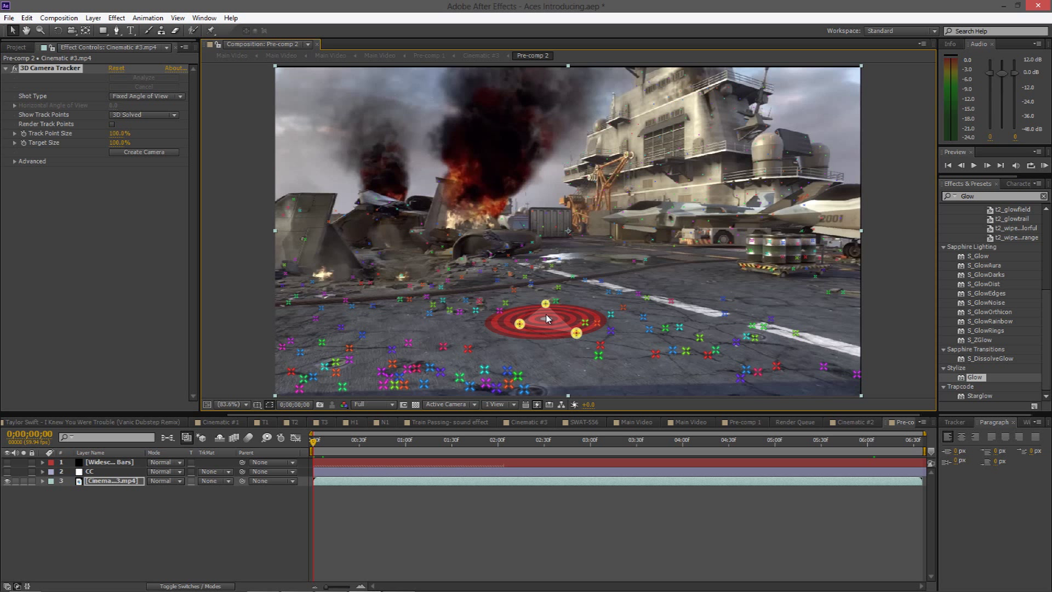
right_click(547, 318)
click(577, 349)
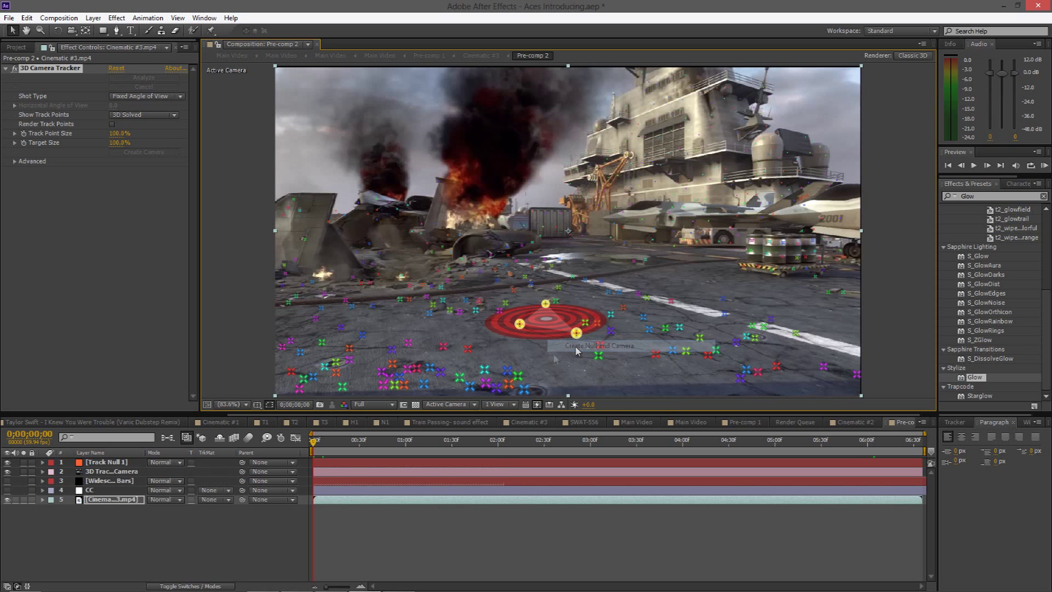
Move Track Null 1 and the 3D Tracker Camera below the CC layer
click(118, 531)
click(116, 474)
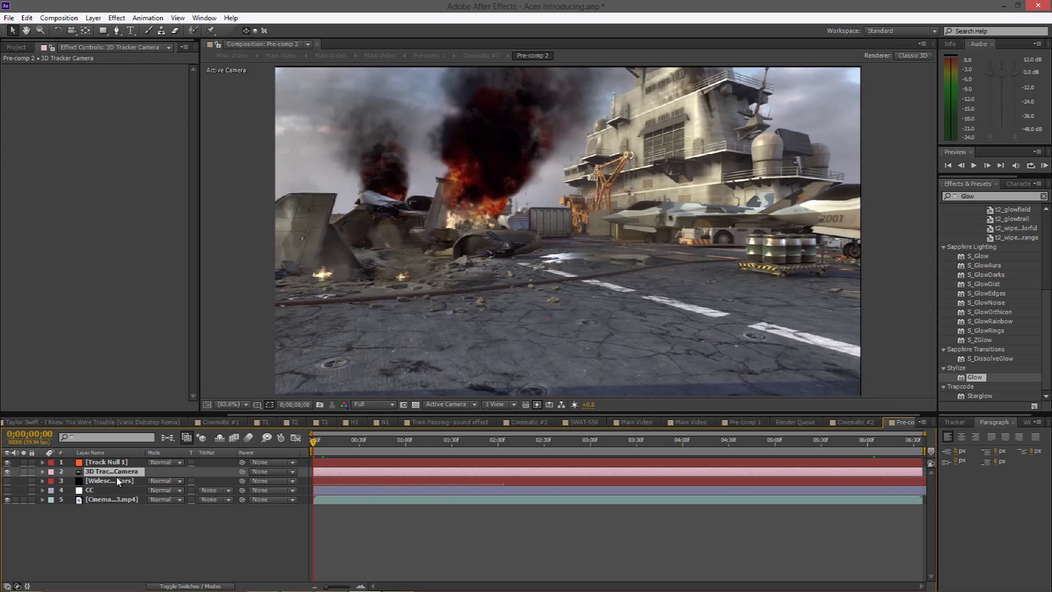
shift+click(120, 465)
drag(119, 465, 117, 504)
Try moving Track Null 1 along its X axis, then undo the move
click(118, 500)
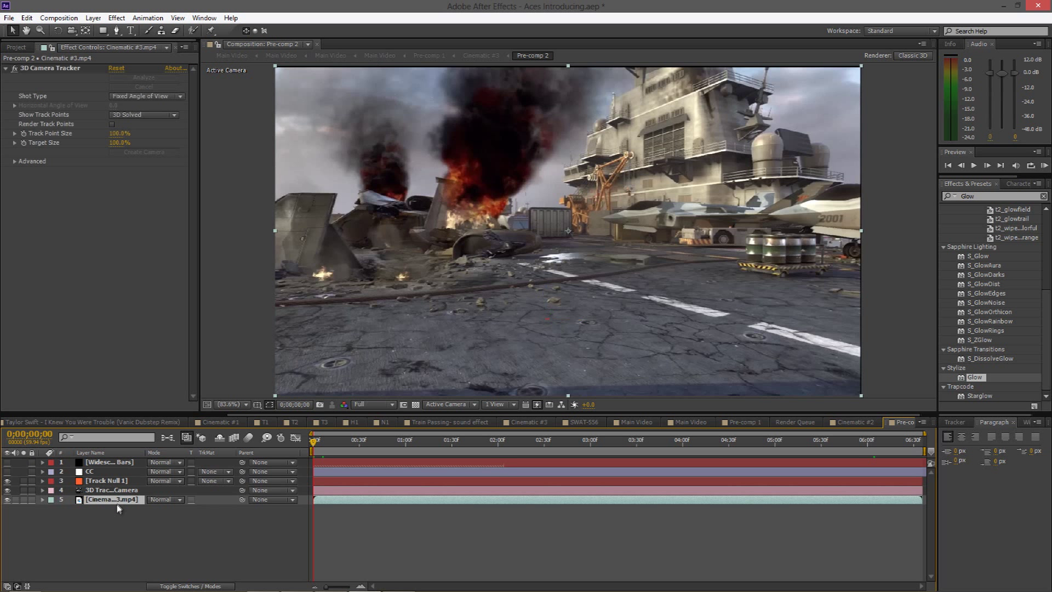
click(123, 490)
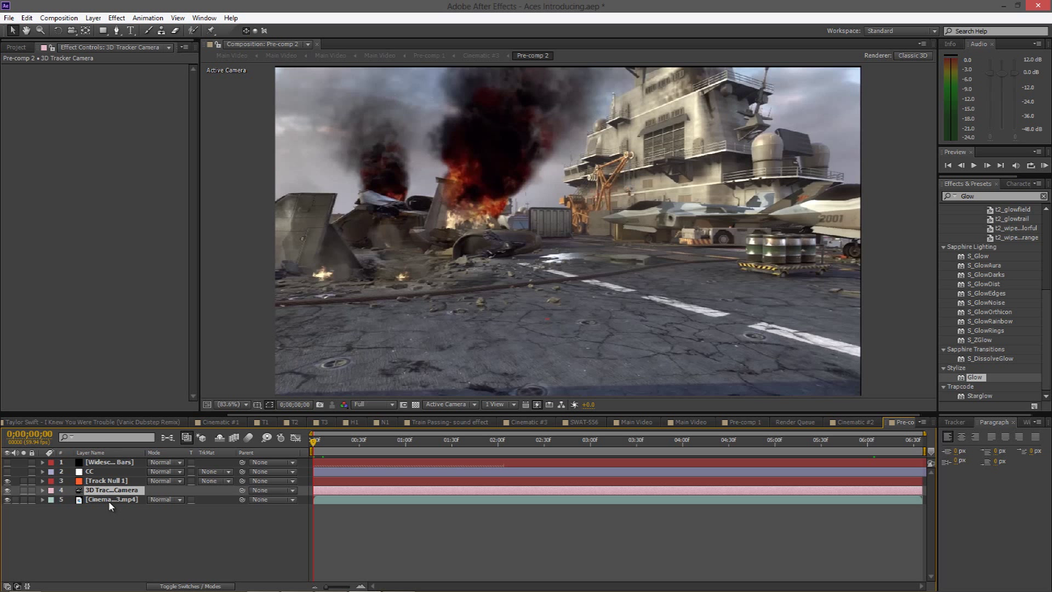
click(107, 481)
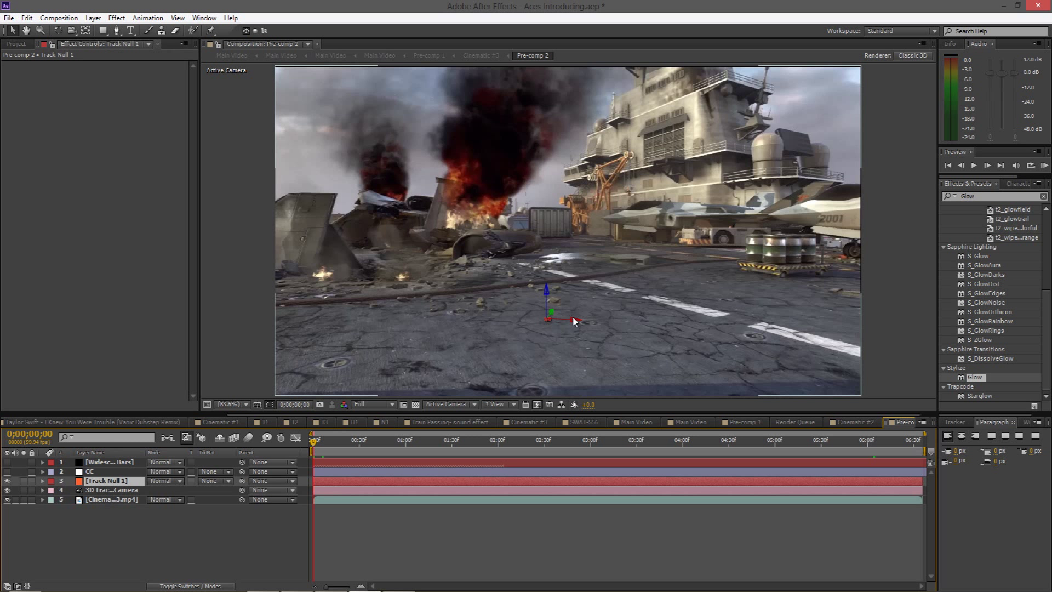
drag(579, 321, 615, 292)
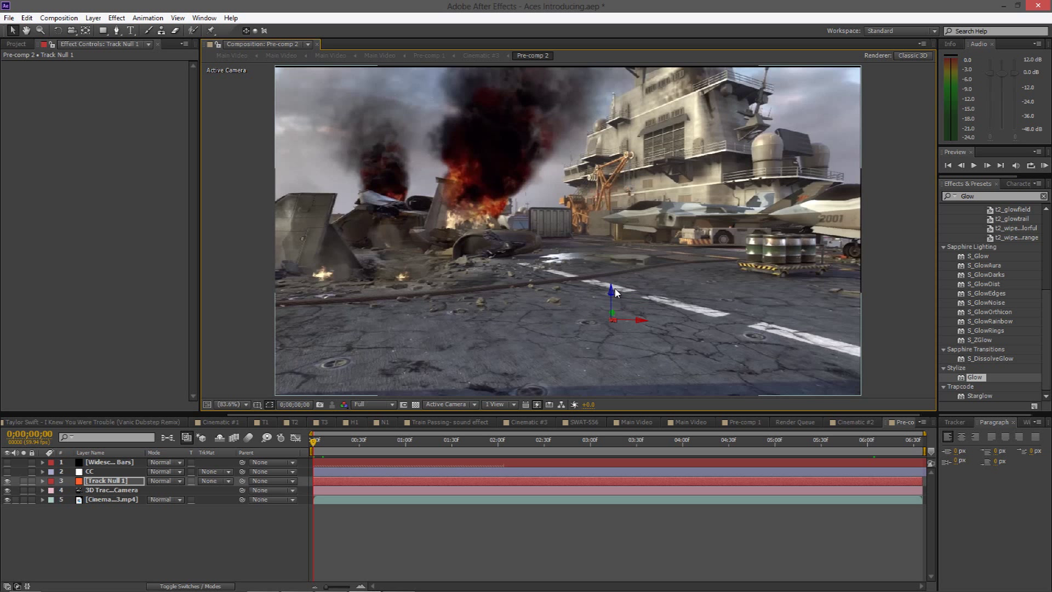
key(ctrl+z)
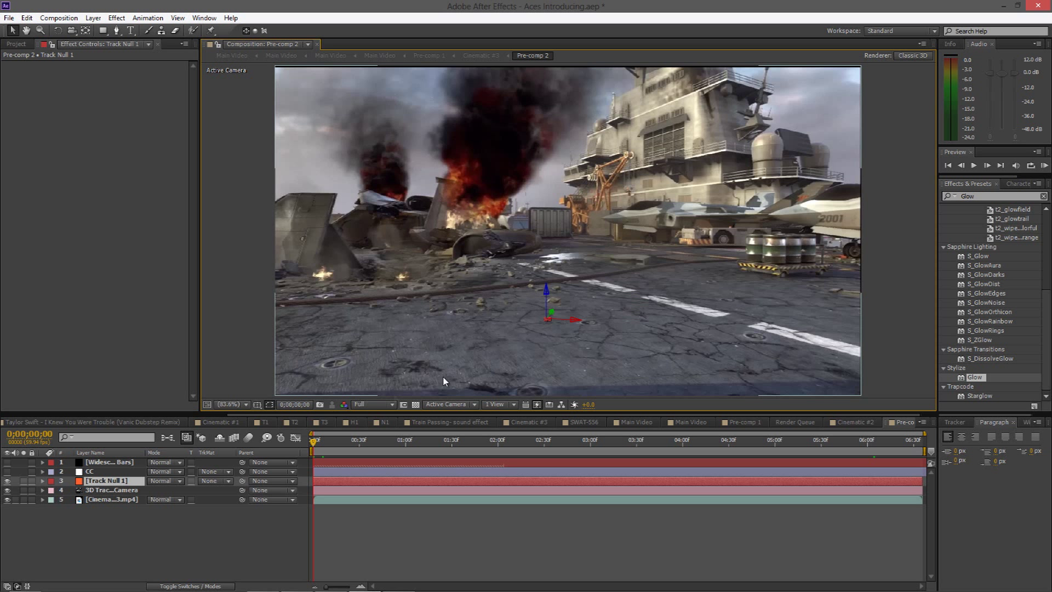
click(200, 509)
Add a new text layer reading SCHLONG
right_click(159, 513)
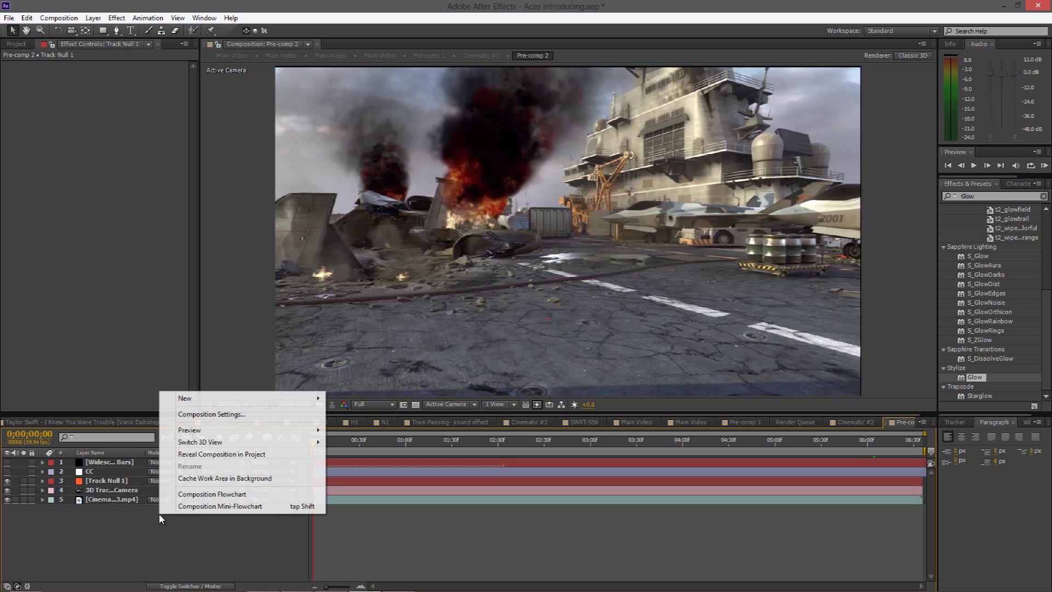
mouse_move(232, 401)
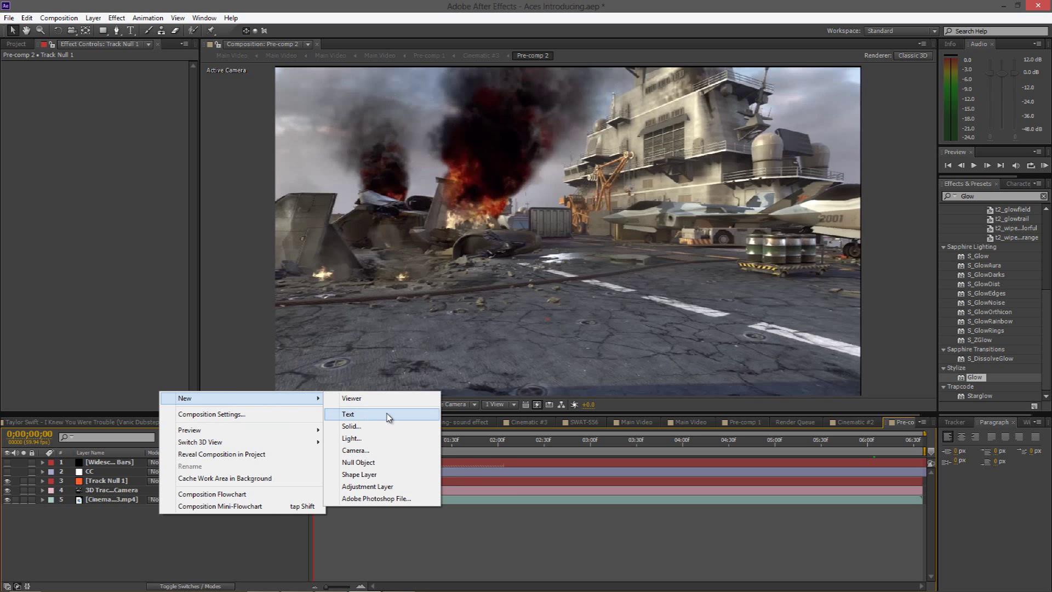
click(378, 415)
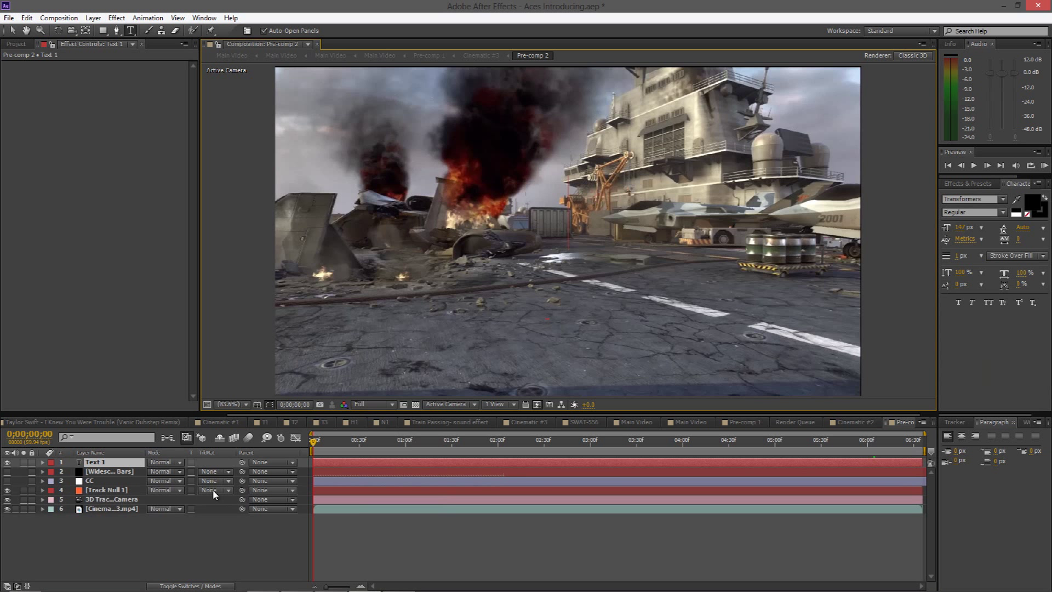
text(W)
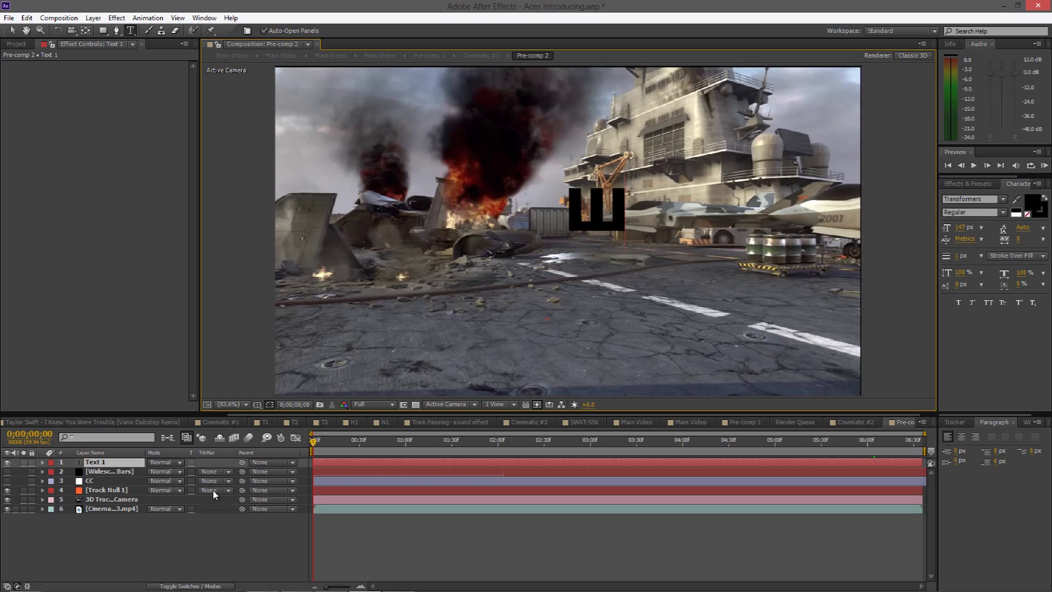
text(CHOL)
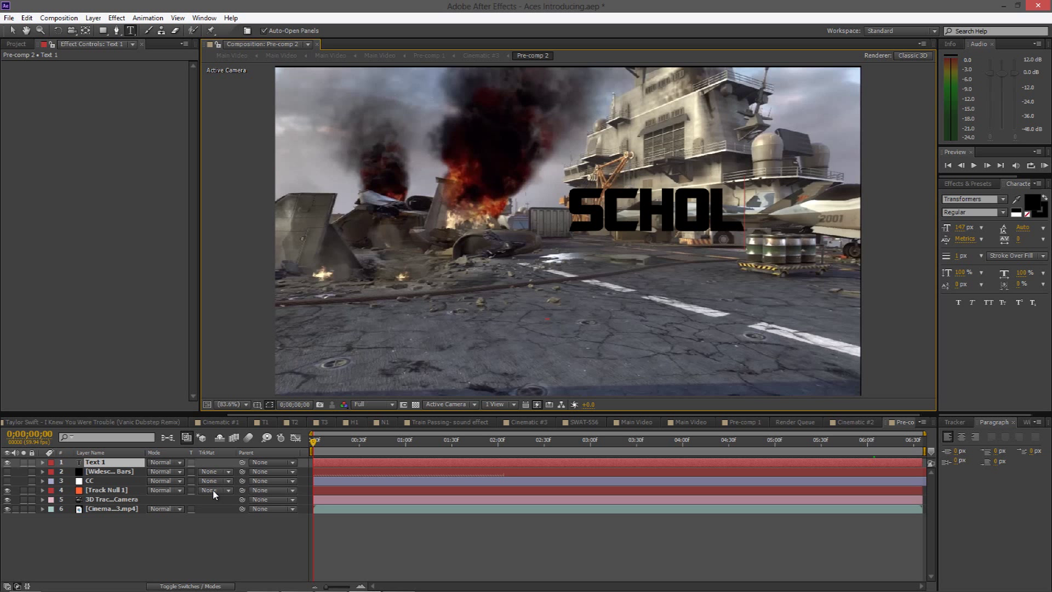
key(BackSpace)
key(BackSpace)
text(LONG)
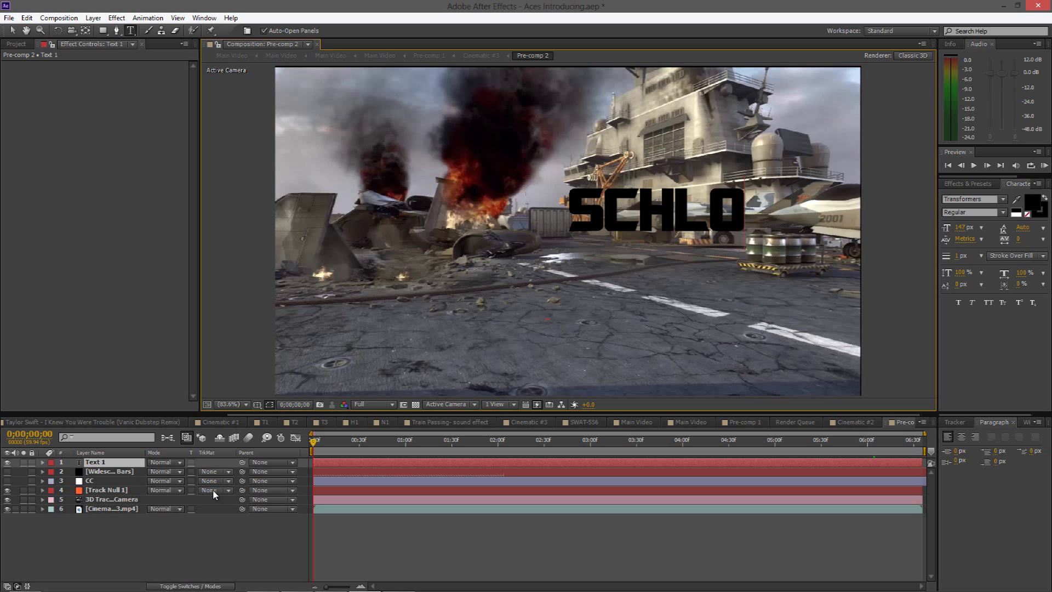
Hide the SCHLONG layer and place it below Widescreen Bars and CC
click(7, 462)
drag(84, 480, 96, 486)
click(113, 542)
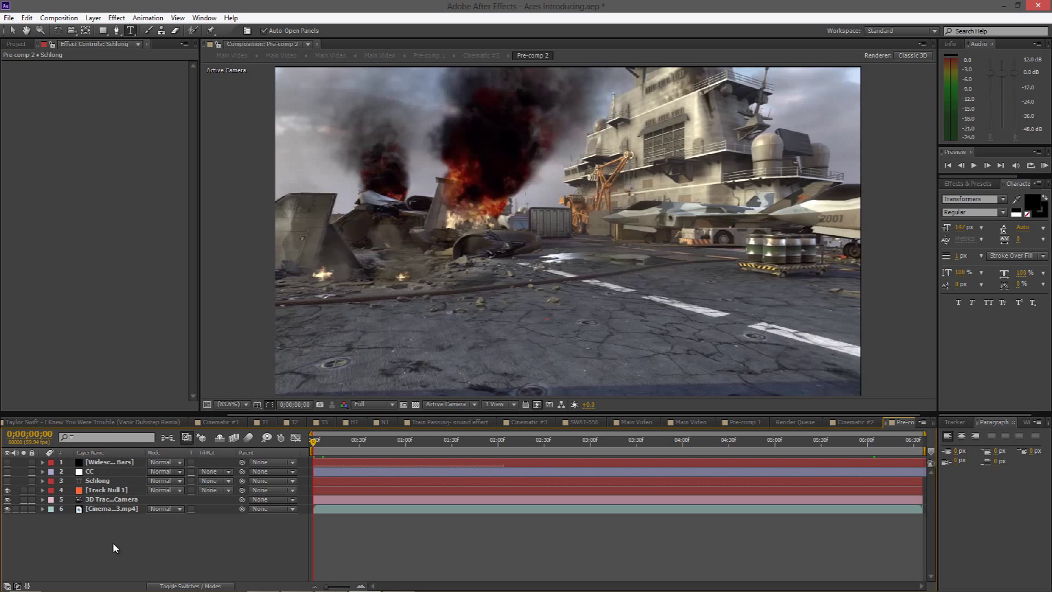
Create a new black solid named Element 3D
right_click(77, 532)
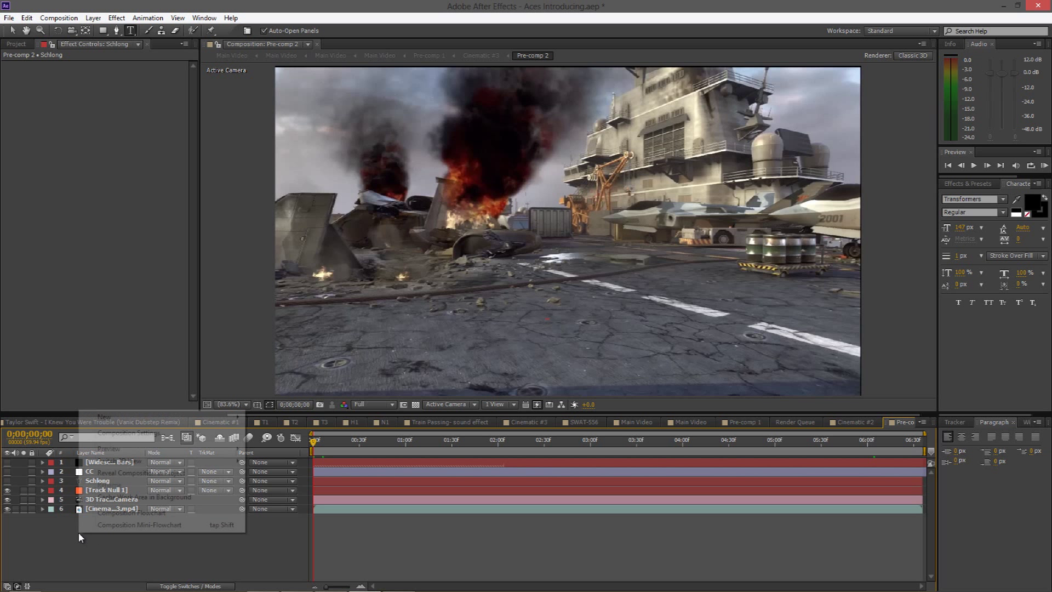
mouse_move(160, 421)
click(271, 445)
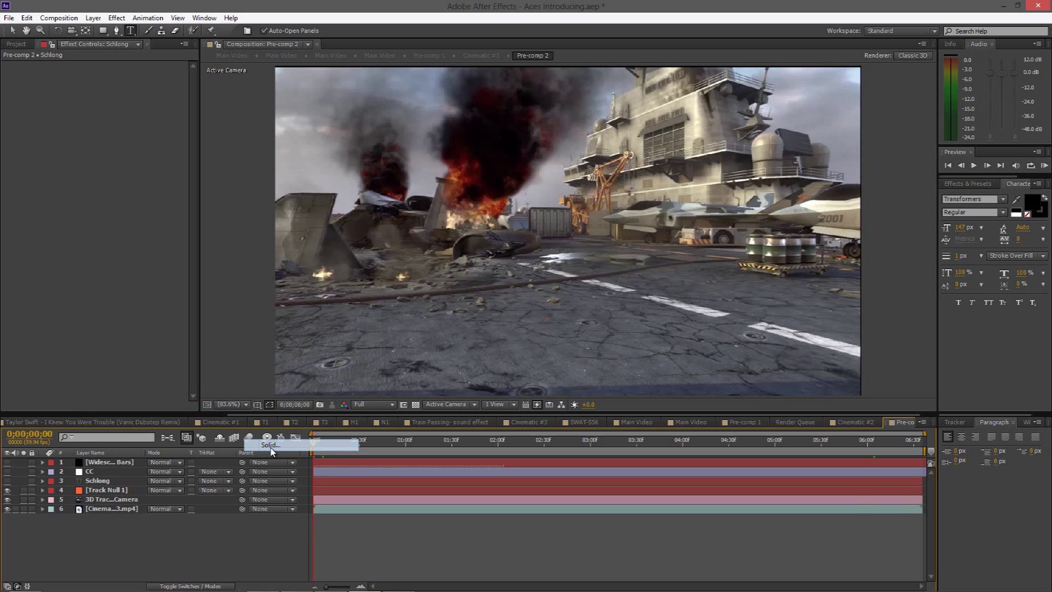
text(Element 3D)
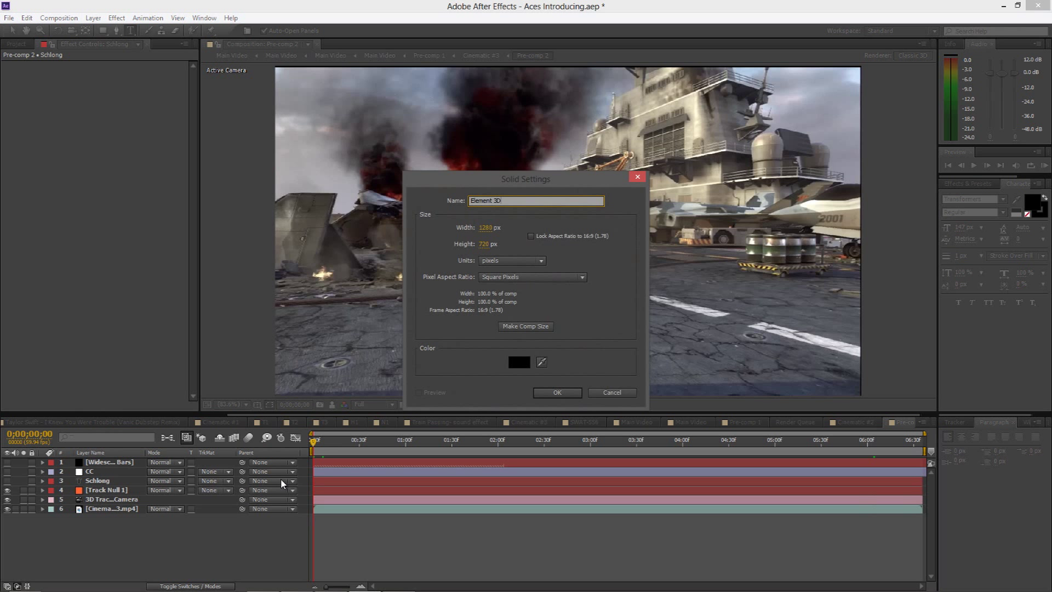
key(Return)
Apply the Video Copilot Element effect and set Custom Layers Path Layer 1 to Schlong
right_click(117, 467)
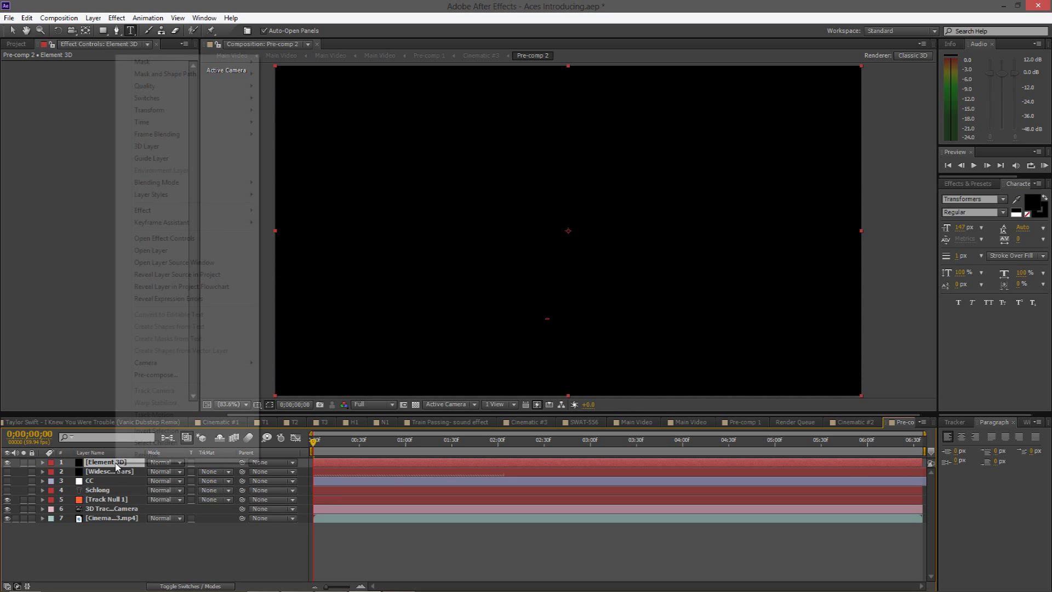
mouse_move(235, 211)
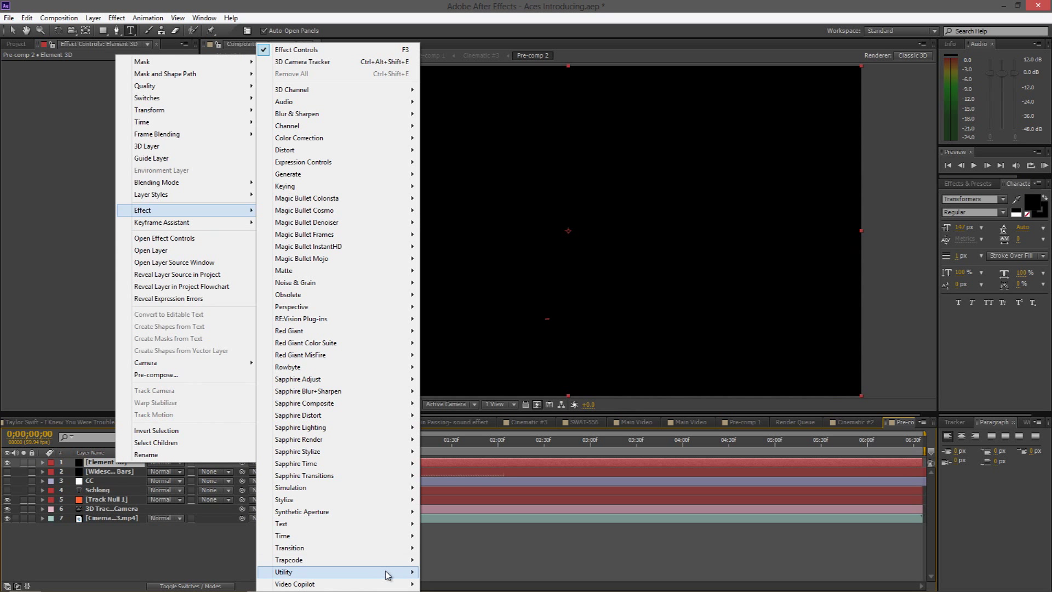
mouse_move(398, 584)
click(466, 561)
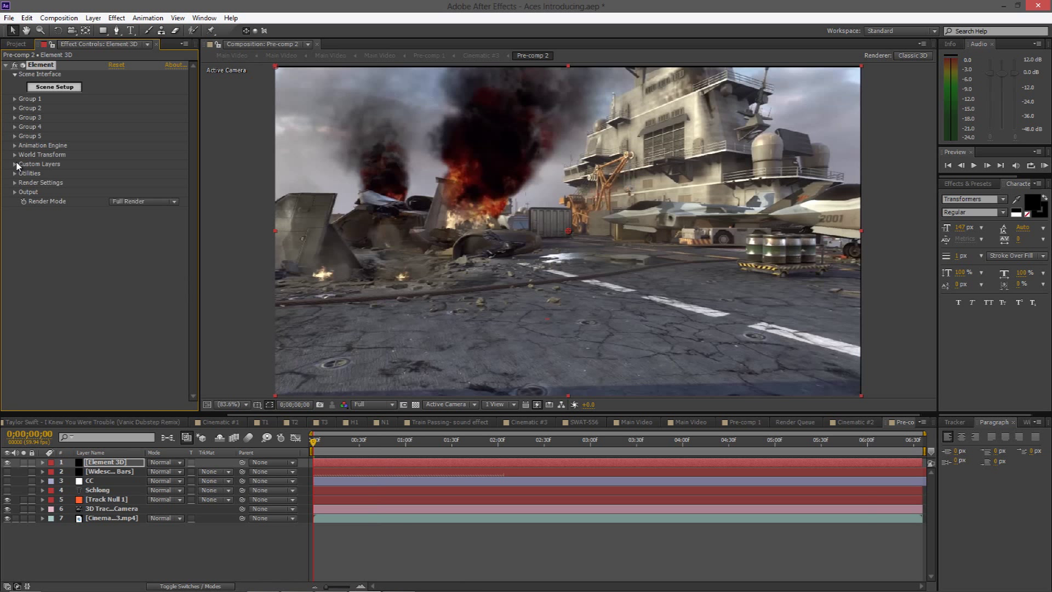
click(16, 164)
click(23, 173)
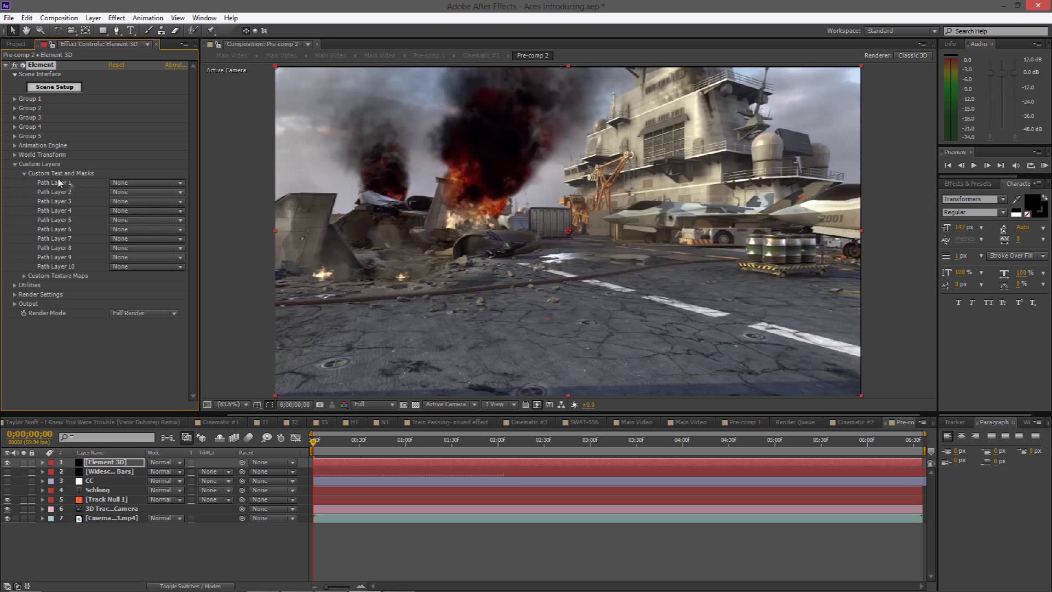
click(143, 183)
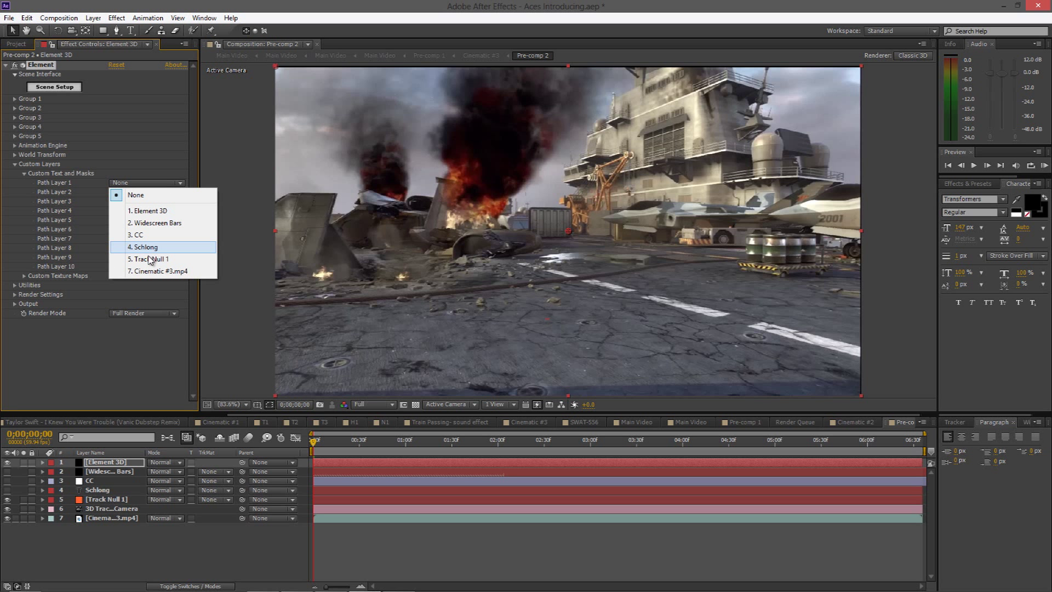
click(149, 248)
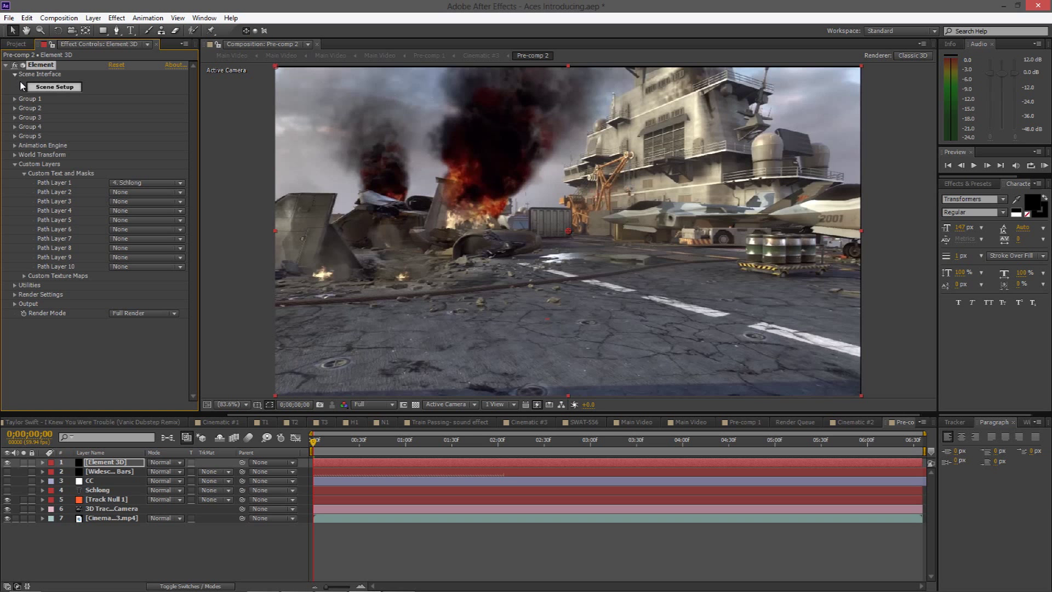
In Scene Setup, extrude the SCHLONG text and apply the Double_Down bevel preset
click(45, 88)
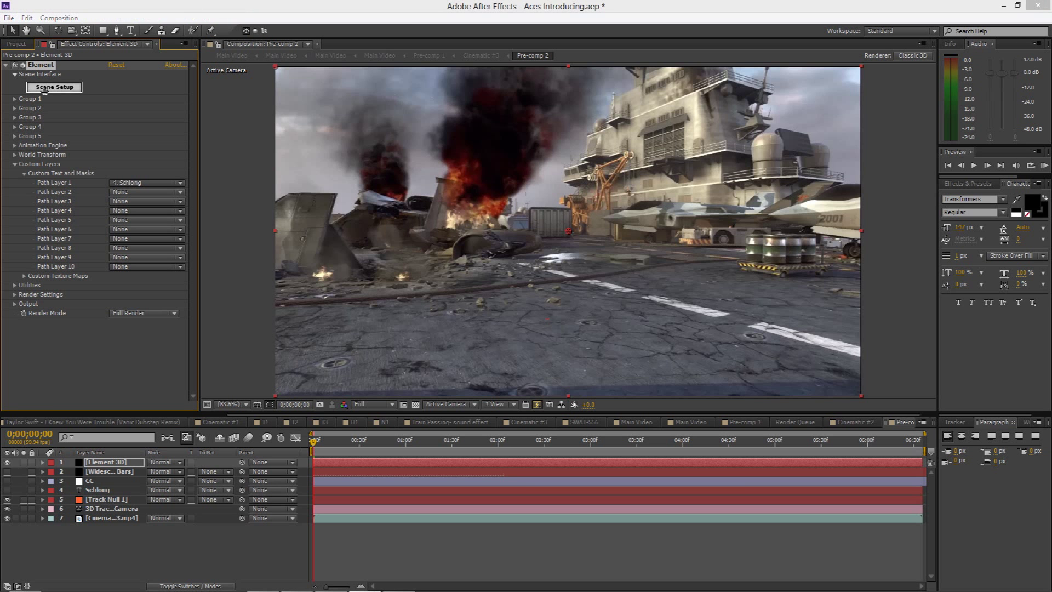
click(237, 47)
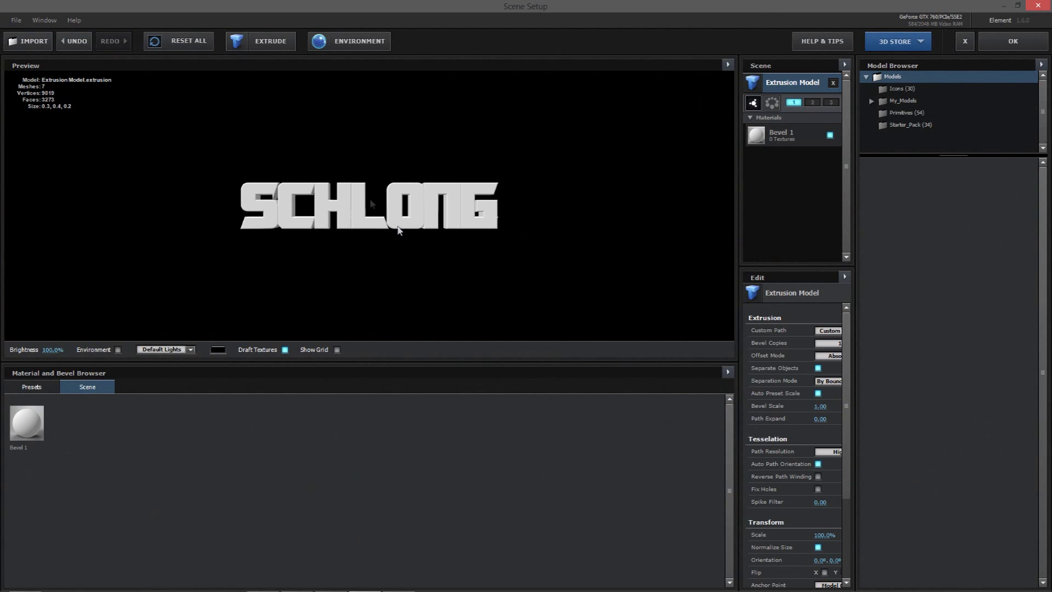
drag(433, 224, 373, 192)
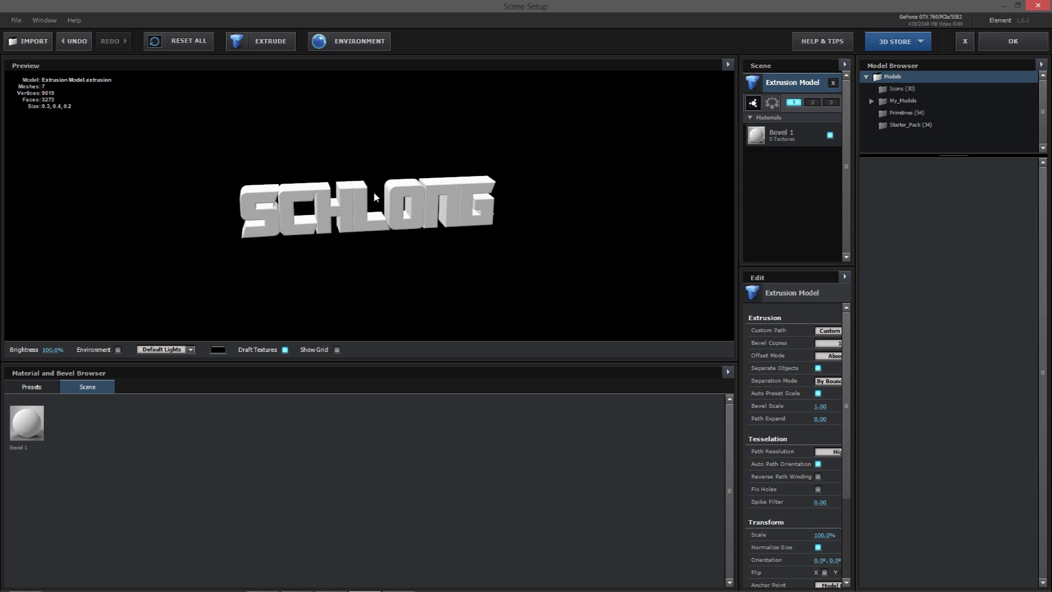
click(43, 387)
click(30, 401)
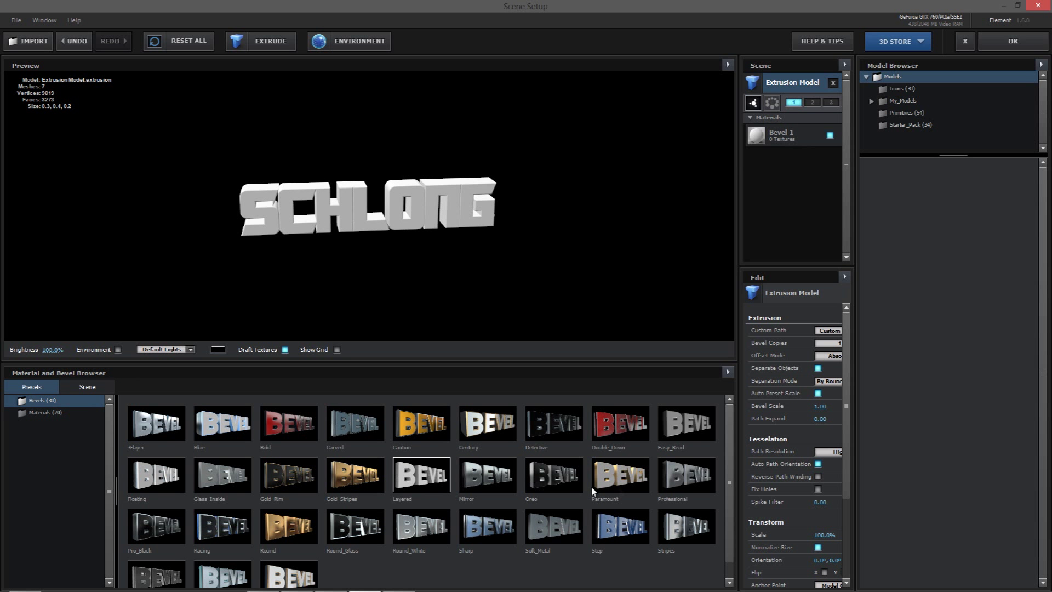
click(636, 442)
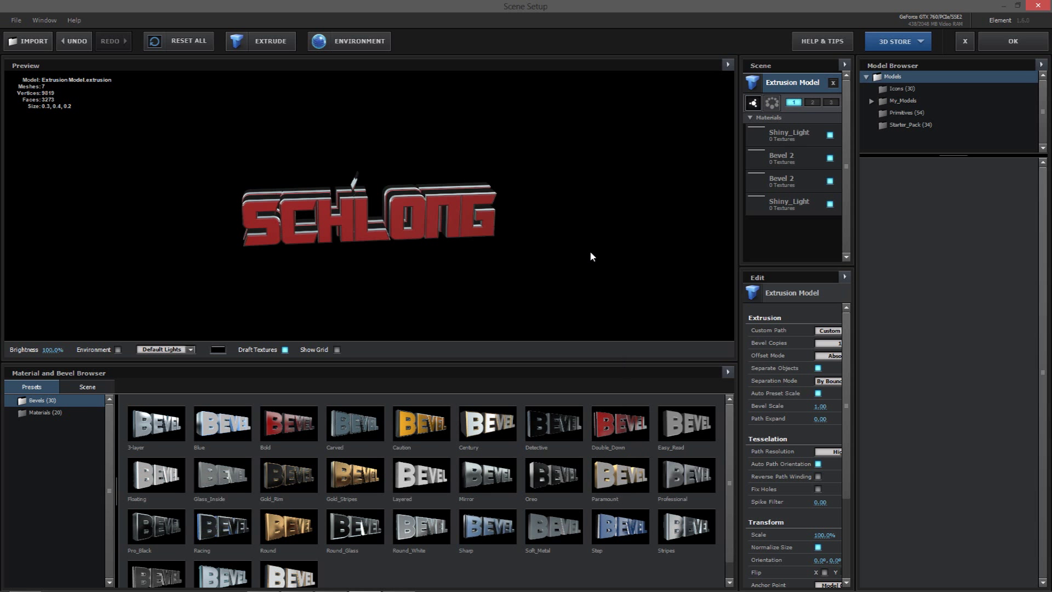
mouse_move(374, 171)
mouse_down()
mouse_move(376, 200)
mouse_move(404, 201)
mouse_move(362, 177)
mouse_up()
Disable two materials, make Shiny_Light illumination colour bright green 36EC47, and confirm the scene
click(831, 135)
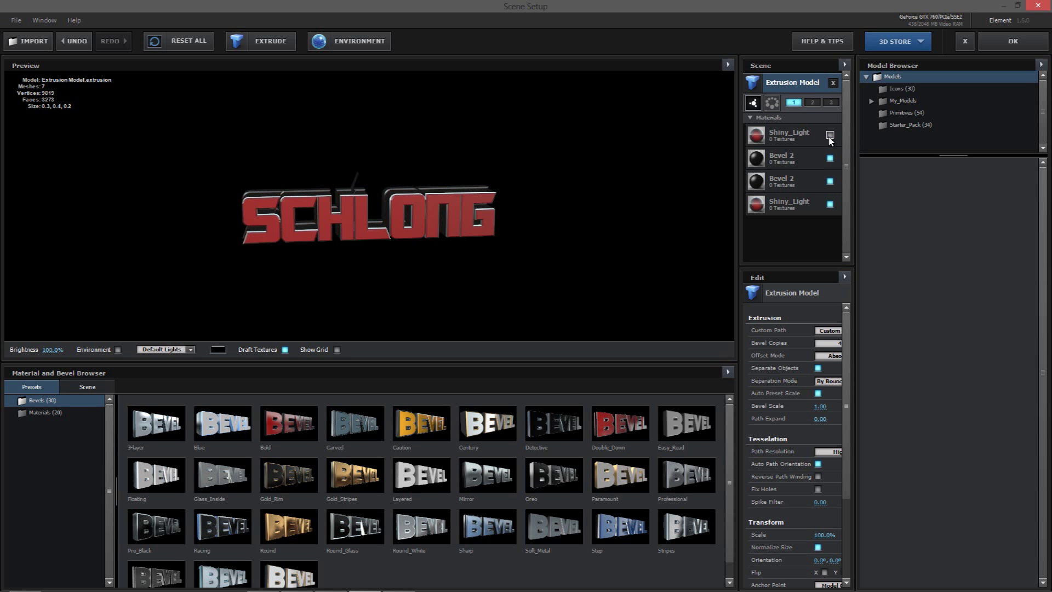
click(831, 158)
click(811, 208)
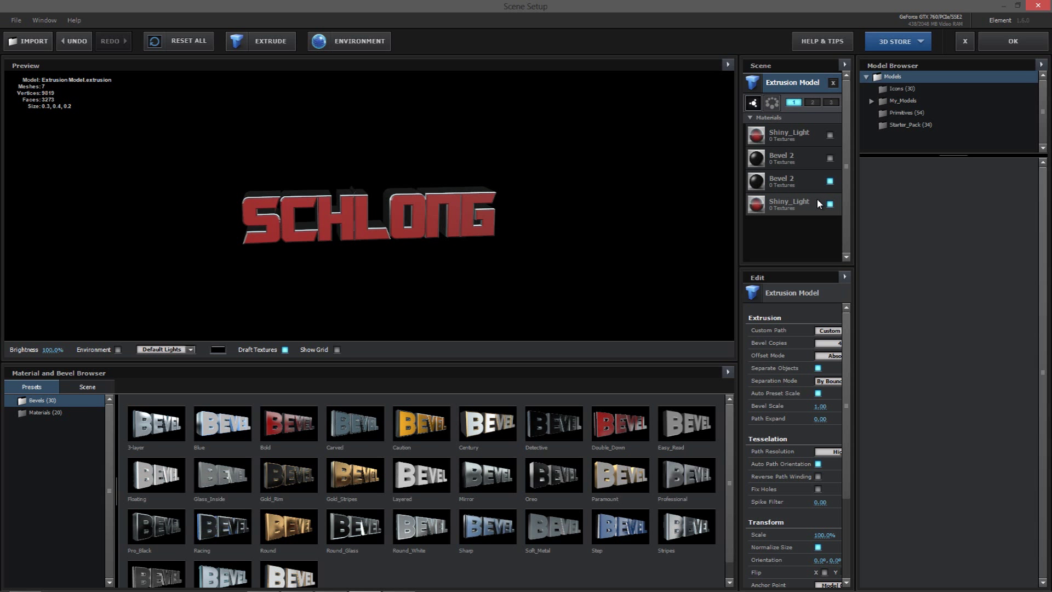
scroll(855, 371, down, 10)
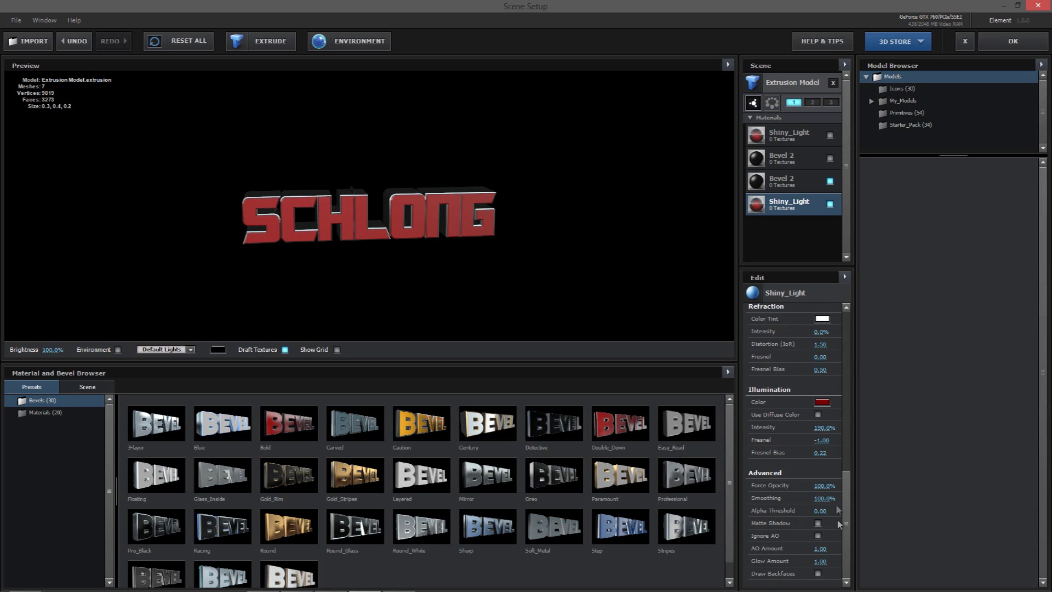
click(823, 404)
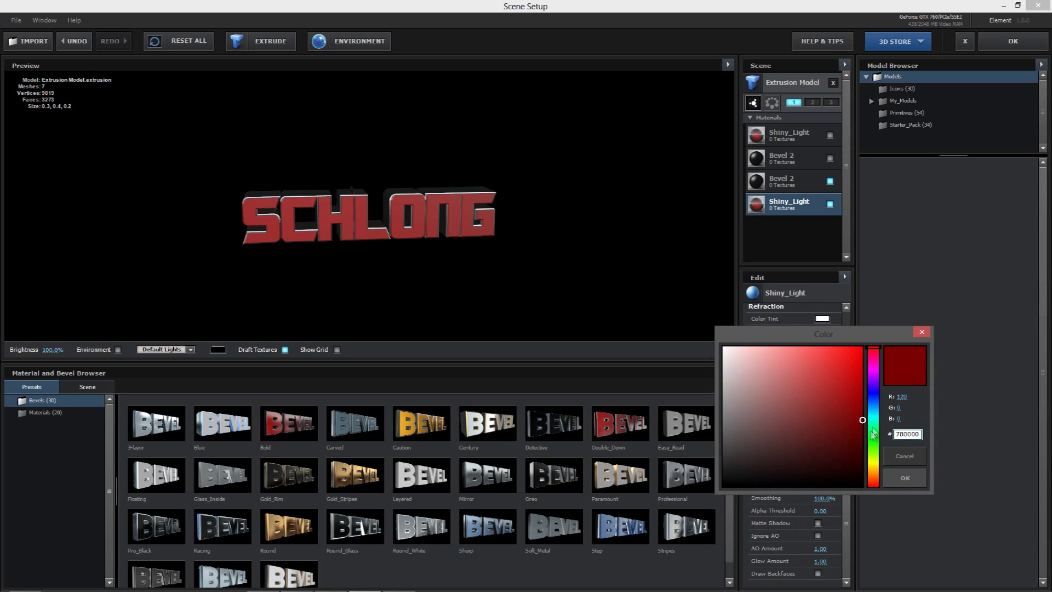
mouse_move(874, 441)
mouse_down()
mouse_move(876, 456)
mouse_move(876, 438)
mouse_up()
click(831, 357)
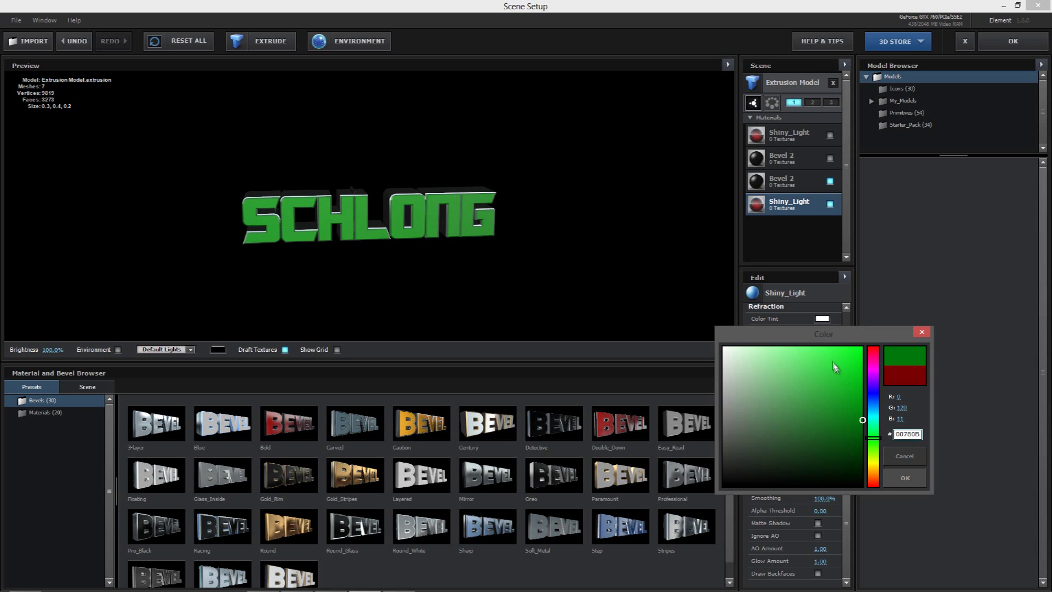
click(905, 478)
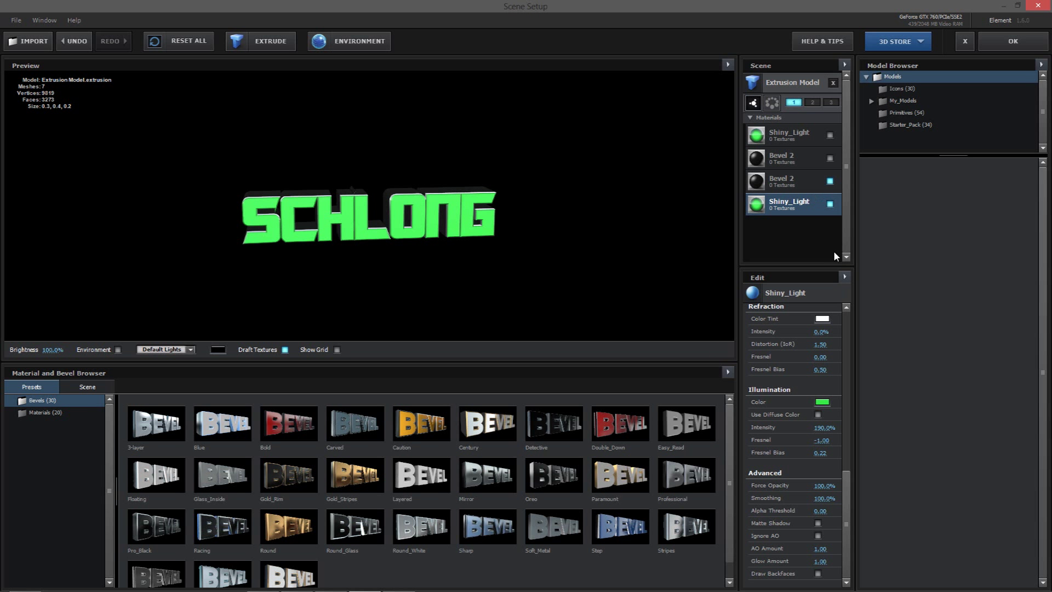
click(1014, 41)
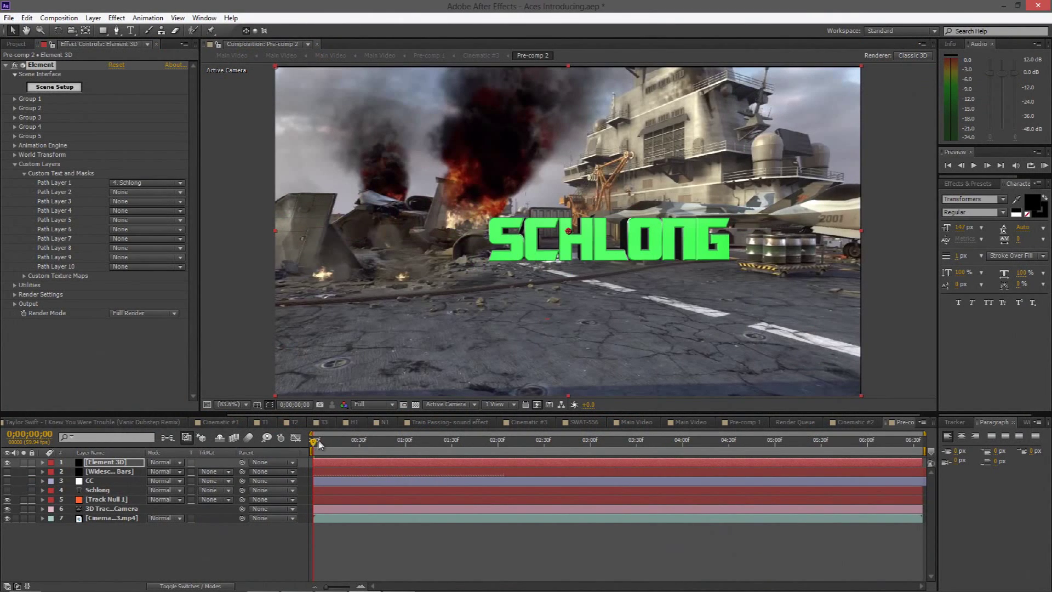
drag(318, 444, 920, 456)
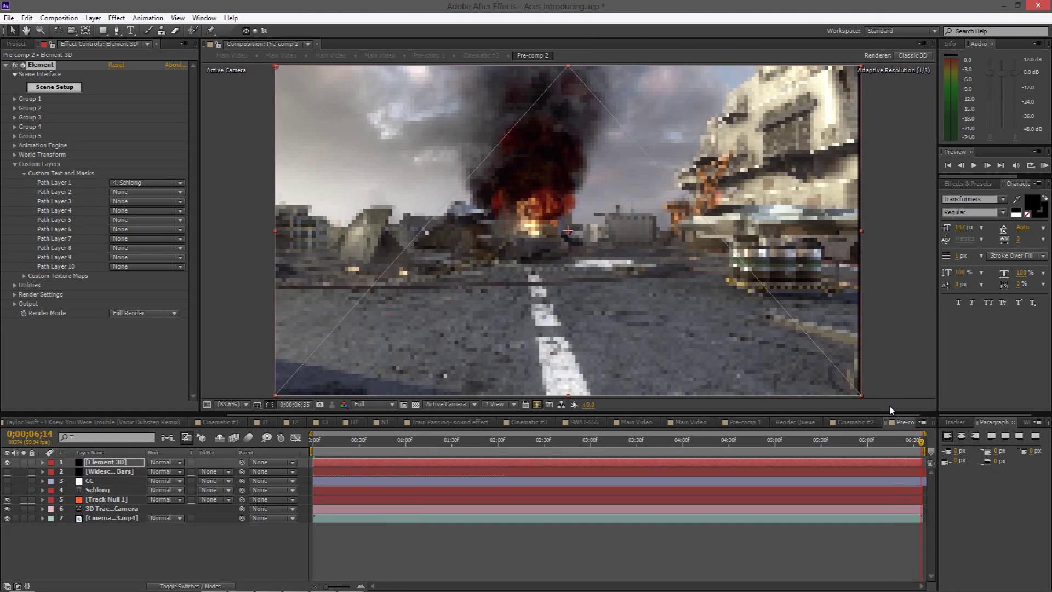
click(315, 444)
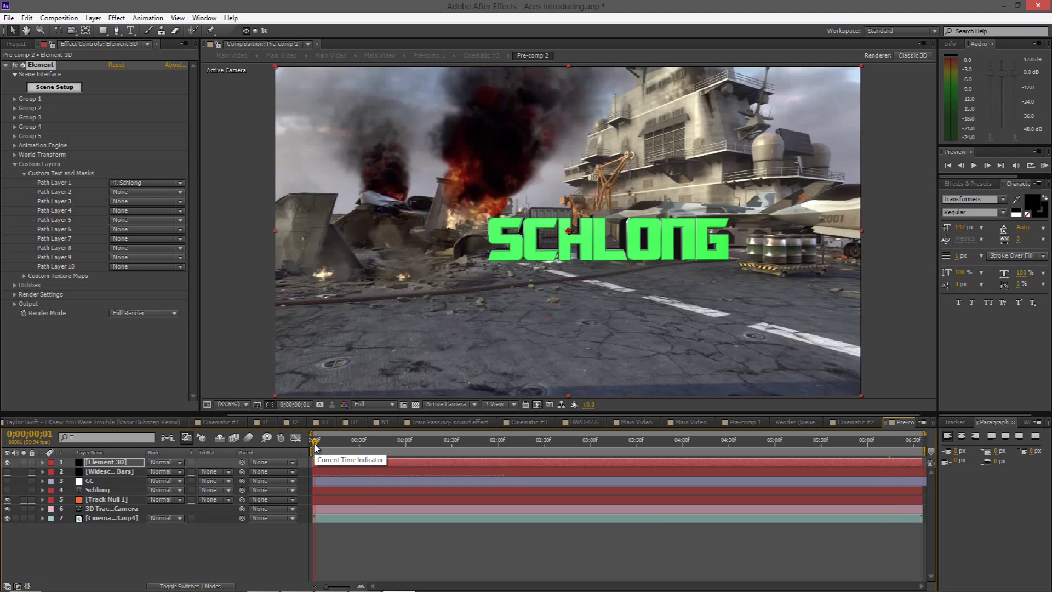
drag(315, 445, 233, 479)
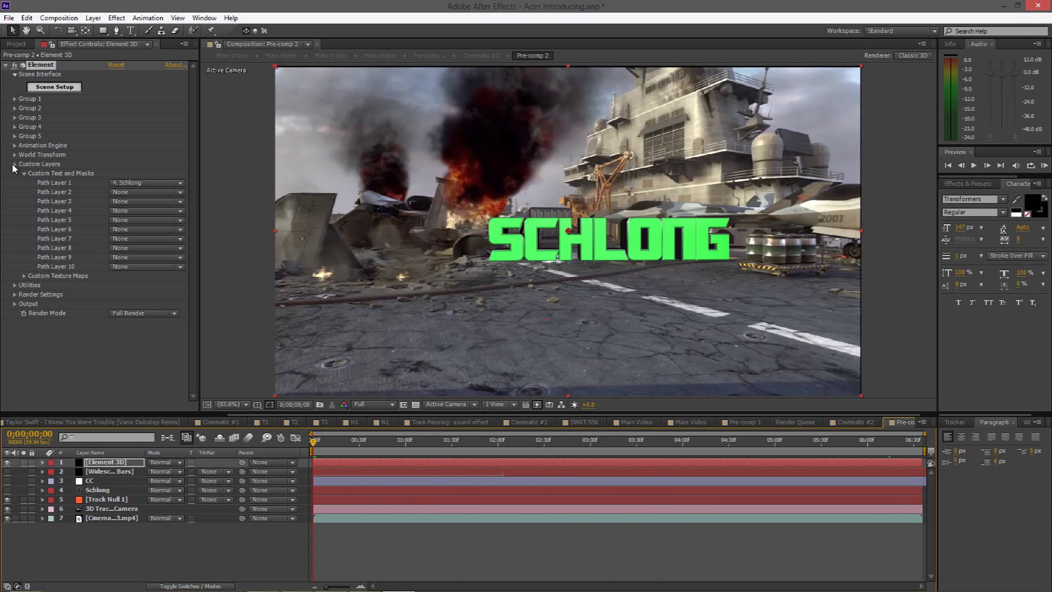
click(15, 164)
Expand Group 1's particle settings and set Particle Size to 50, then 15
click(15, 99)
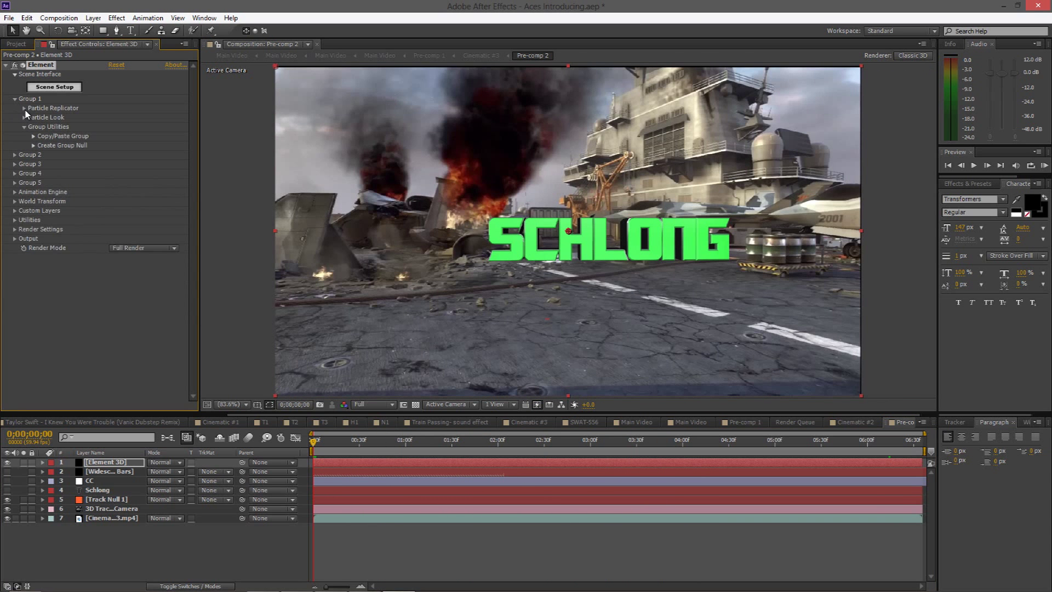
click(24, 109)
click(24, 229)
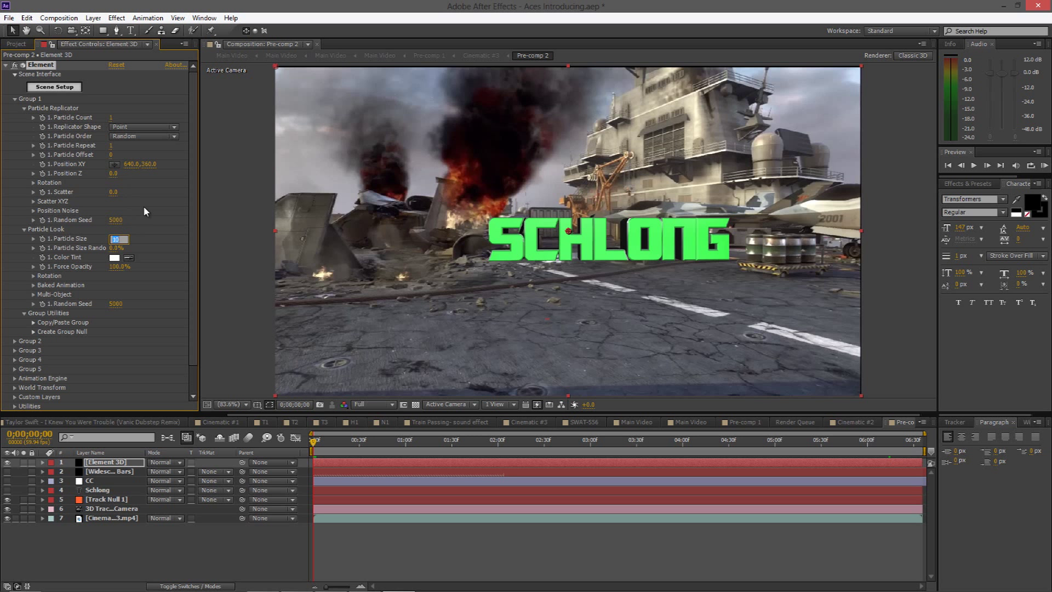
text(50)
key(Return)
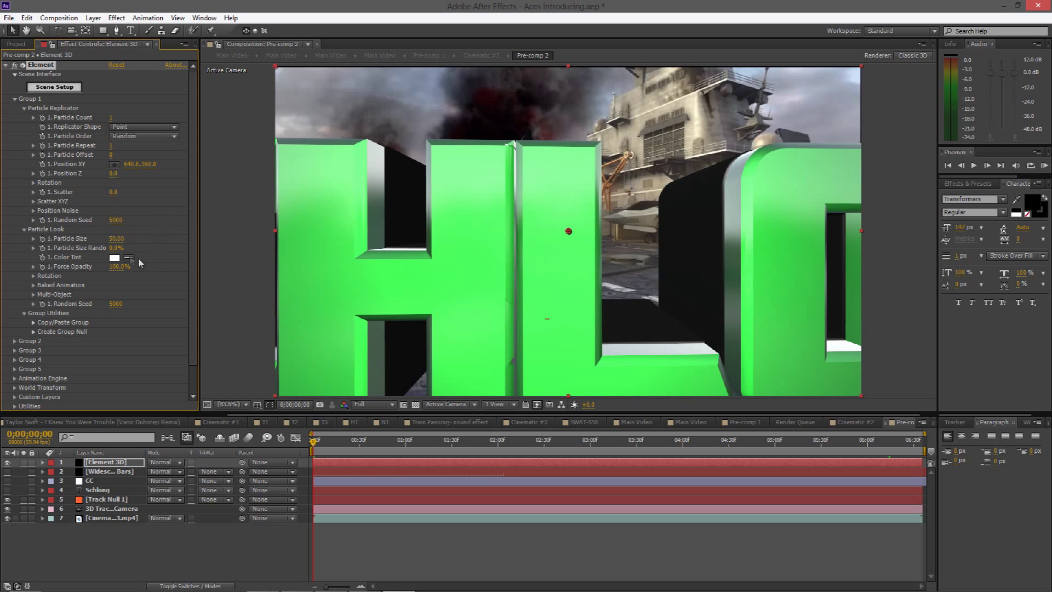
click(115, 239)
text(15)
key(Return)
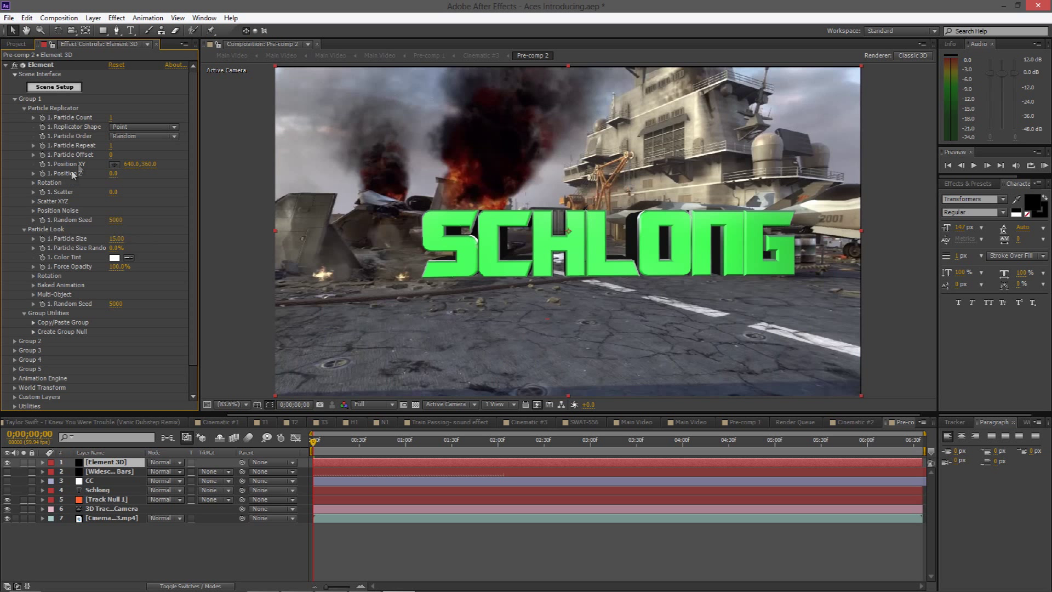
Shift Group 1 right to X 1276, push Z back to 716.0, and raise Particle Size to 17.56
drag(126, 164, 158, 171)
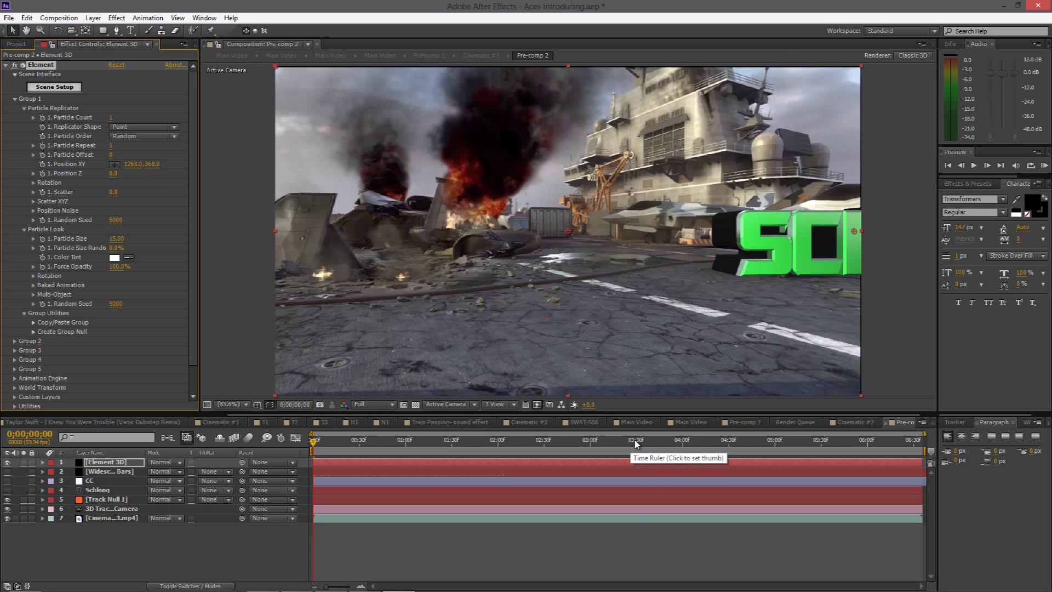
drag(636, 442, 686, 442)
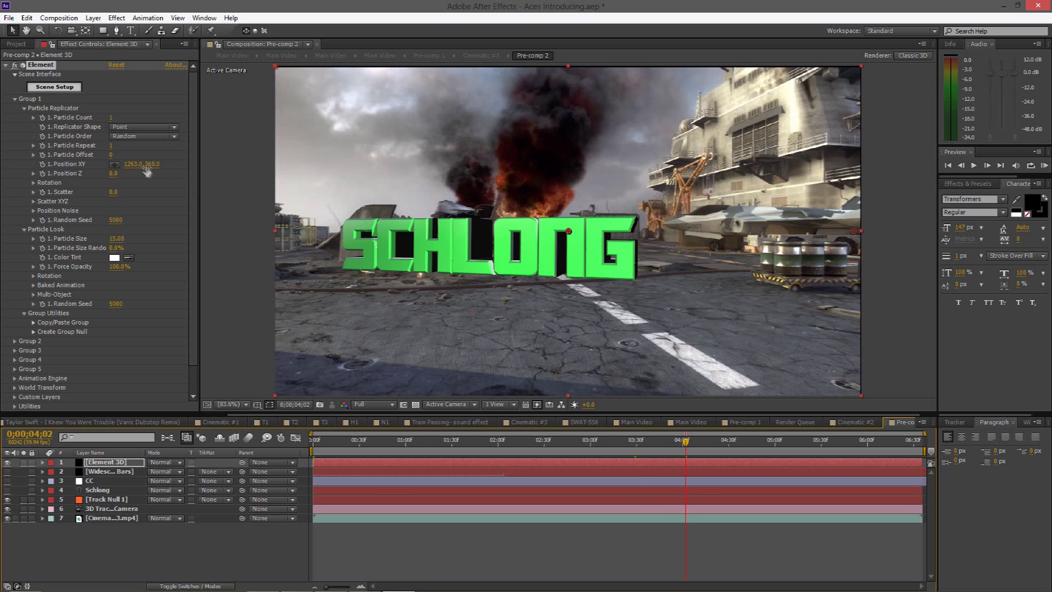
mouse_move(134, 164)
mouse_down()
mouse_move(150, 155)
mouse_move(144, 161)
mouse_move(156, 164)
mouse_move(141, 165)
mouse_up()
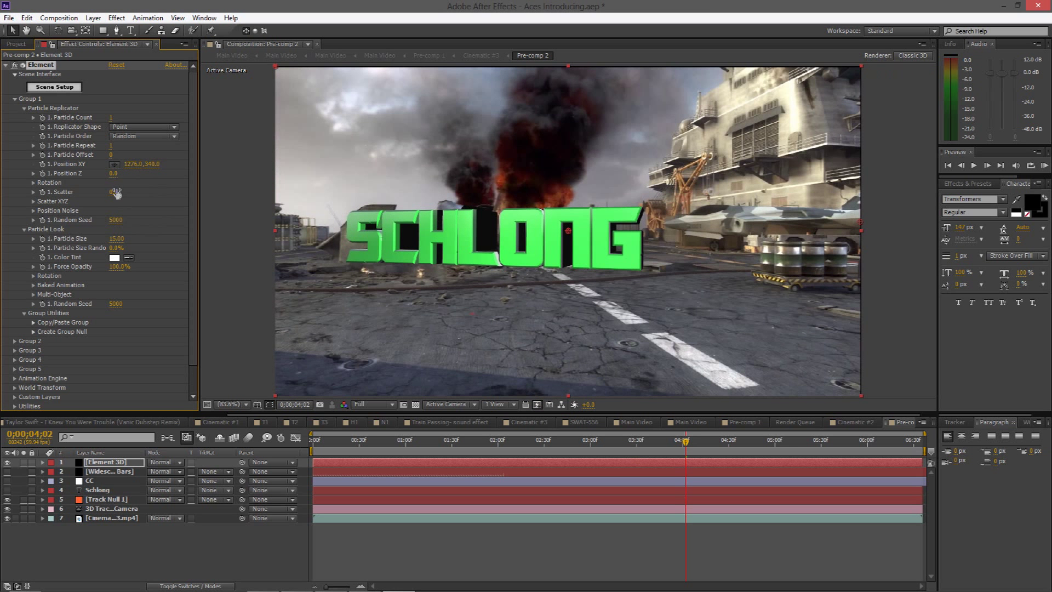
drag(113, 173, 157, 182)
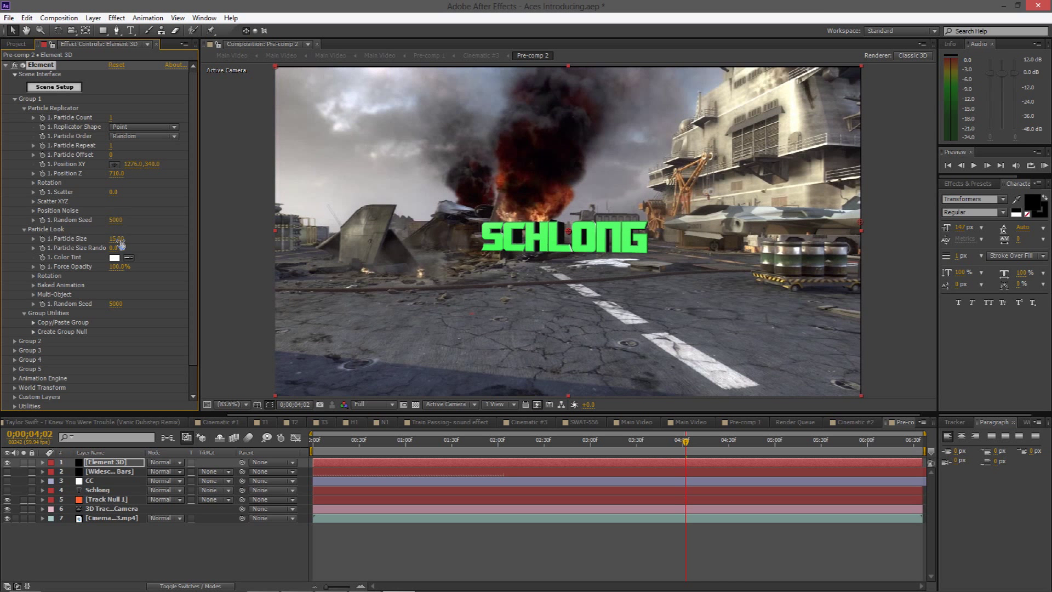
drag(116, 238, 316, 242)
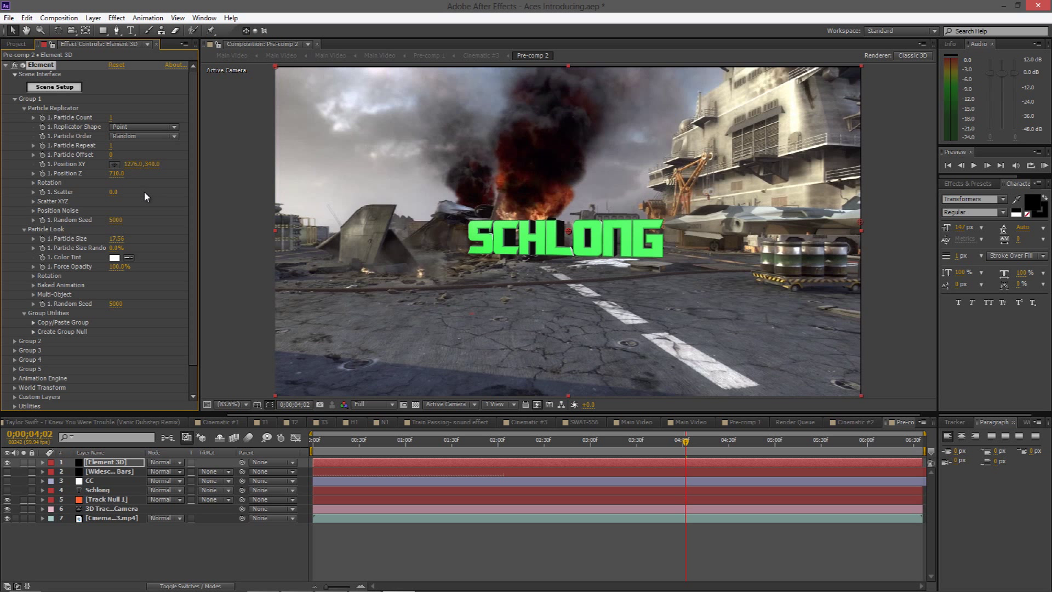
click(33, 276)
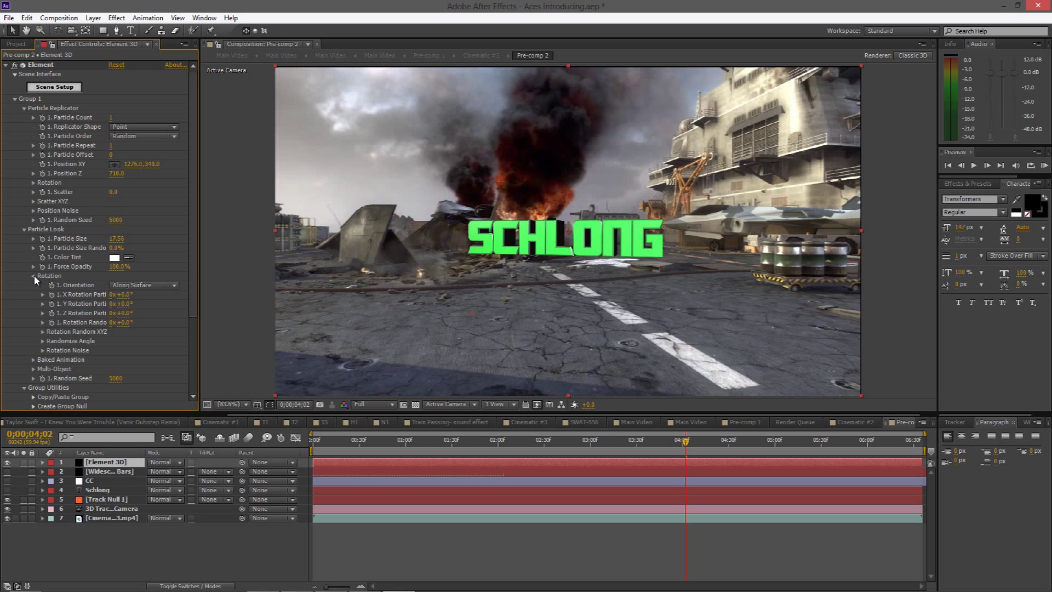
Add X and Y Rotation keyframes at 0;00;00;00, then scrub toward the clip's end
click(34, 276)
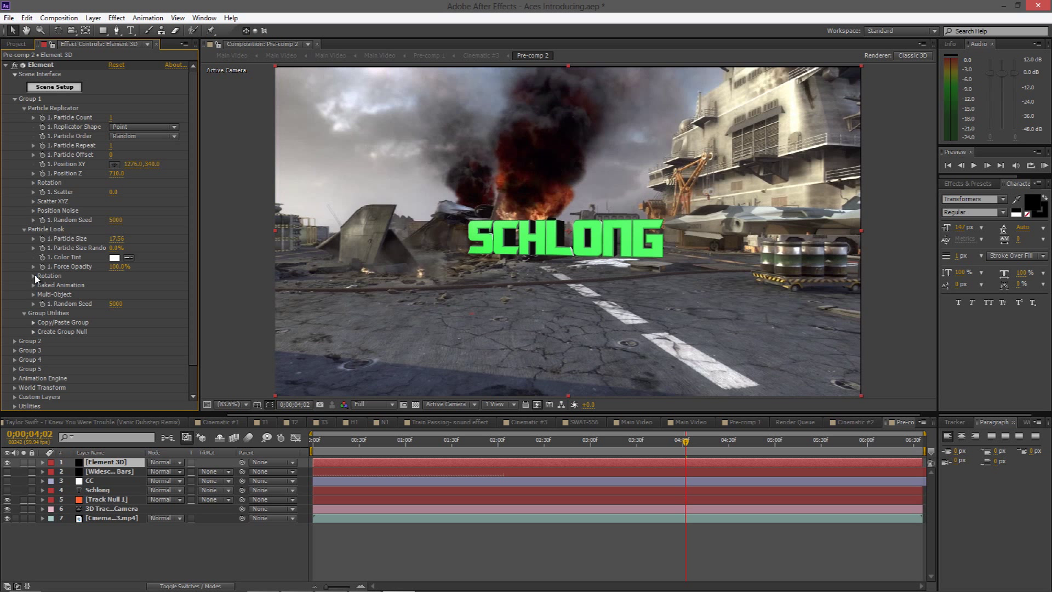
click(33, 183)
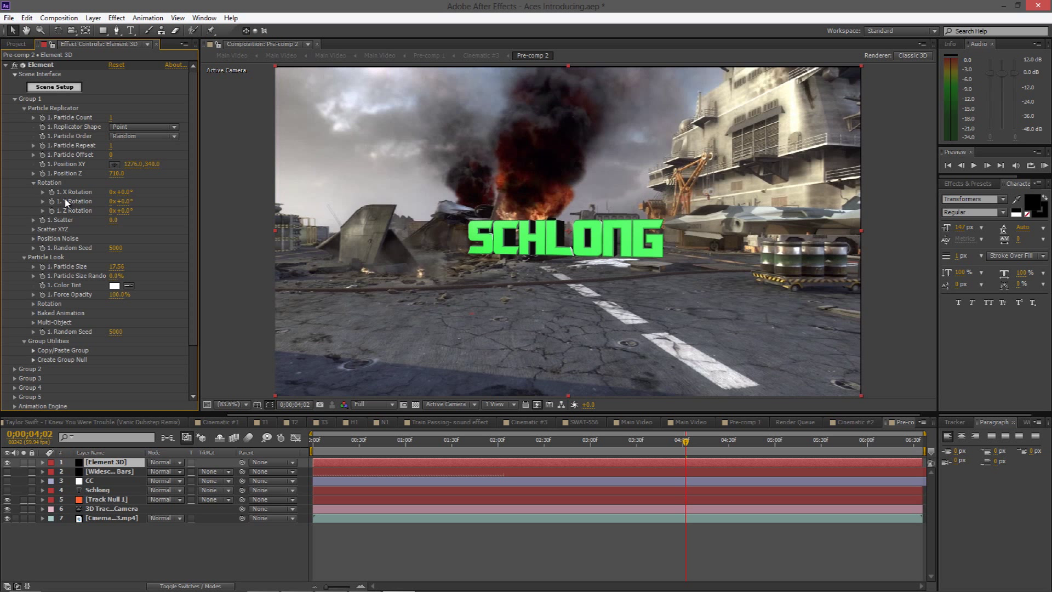
click(315, 441)
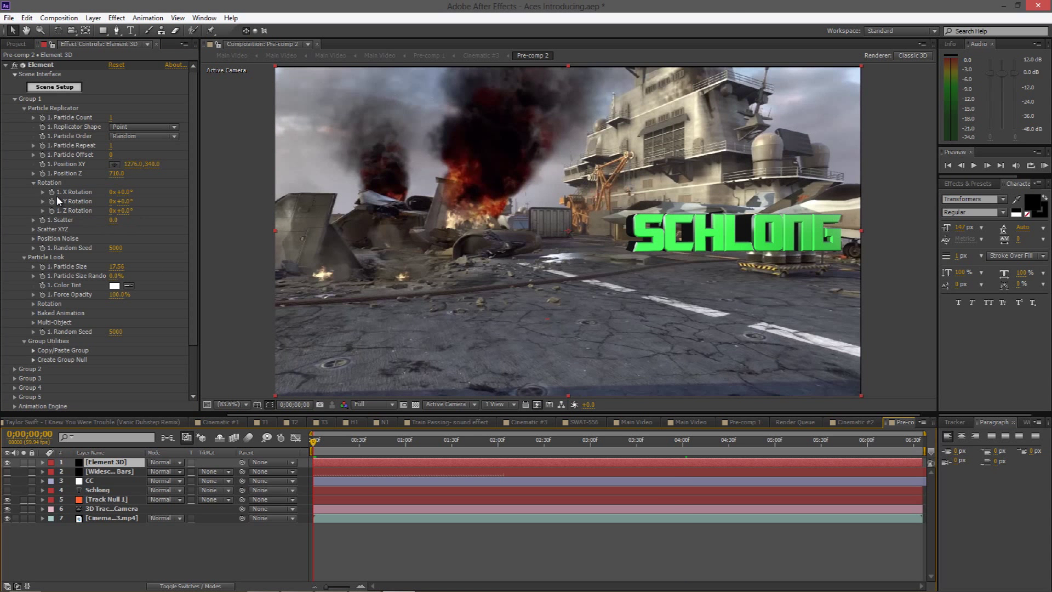
click(51, 192)
click(51, 201)
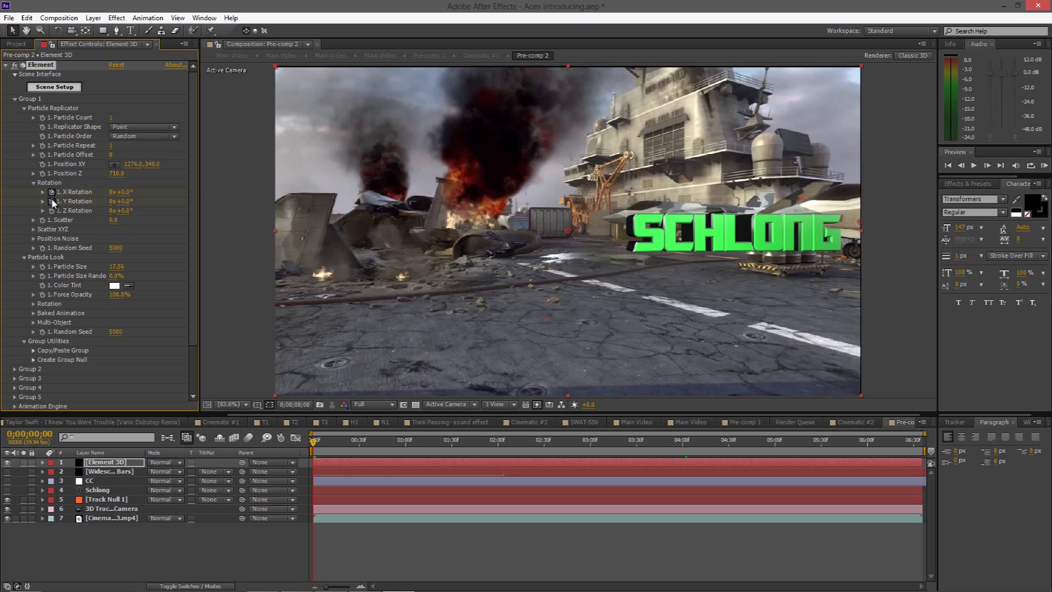
click(919, 443)
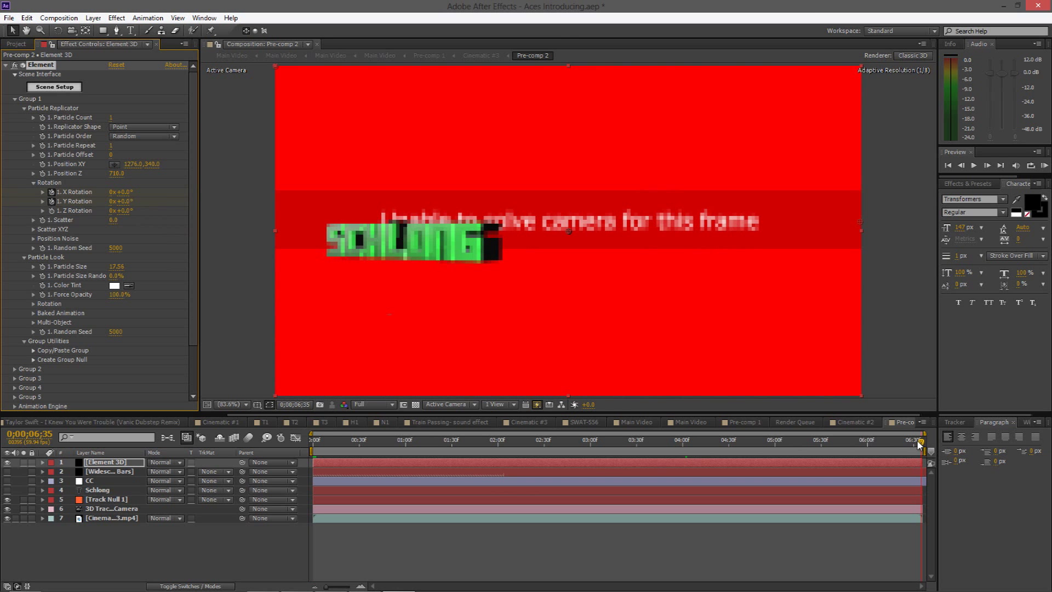
drag(920, 443, 925, 451)
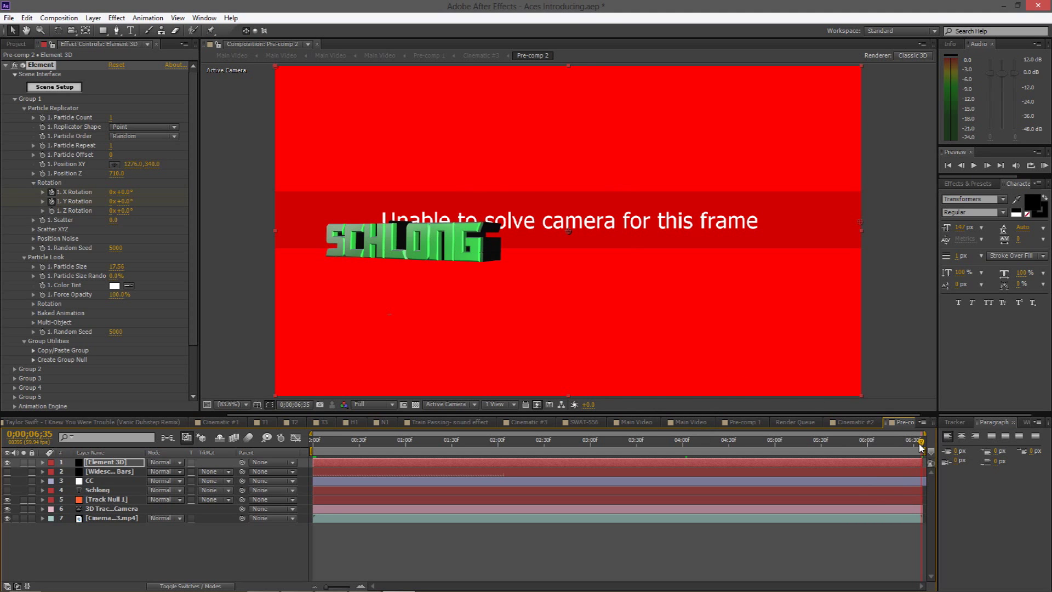
drag(921, 448, 741, 459)
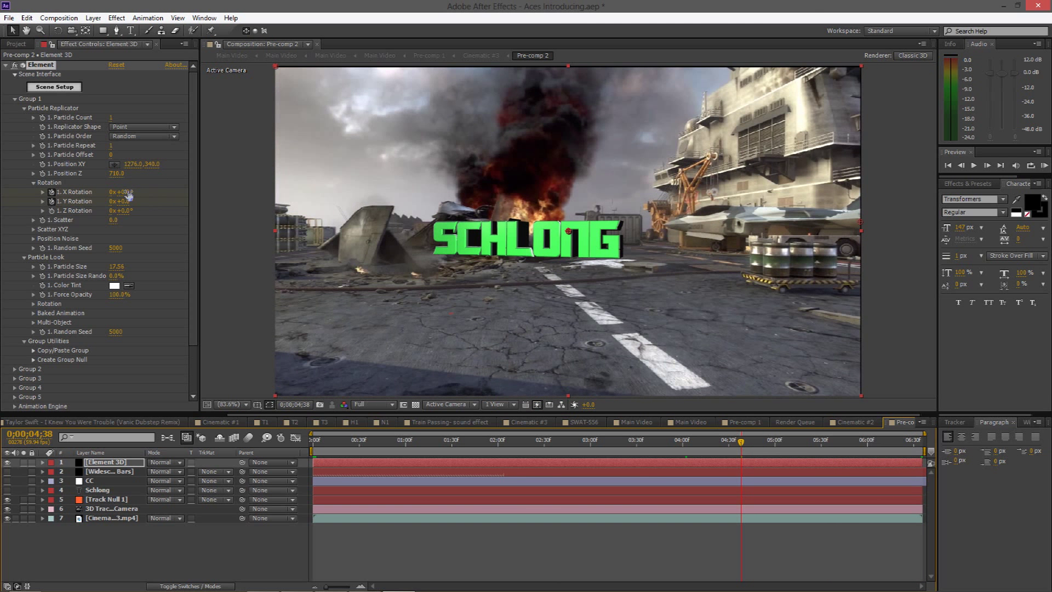
Set X Rotation to 1x+0.0° at 0;00;04;38
drag(131, 192, 318, 181)
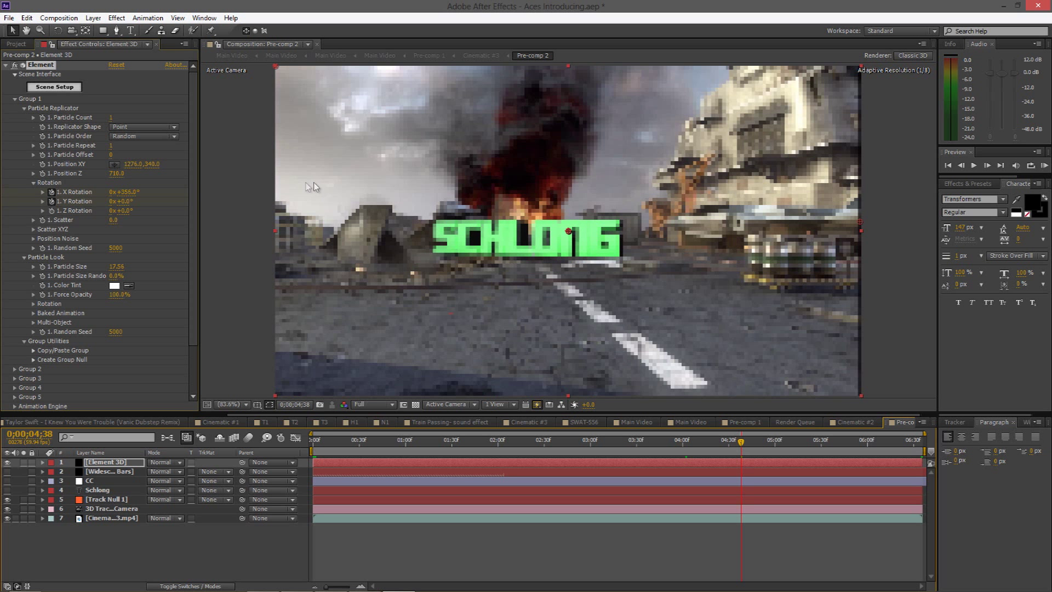
click(132, 192)
key(Return)
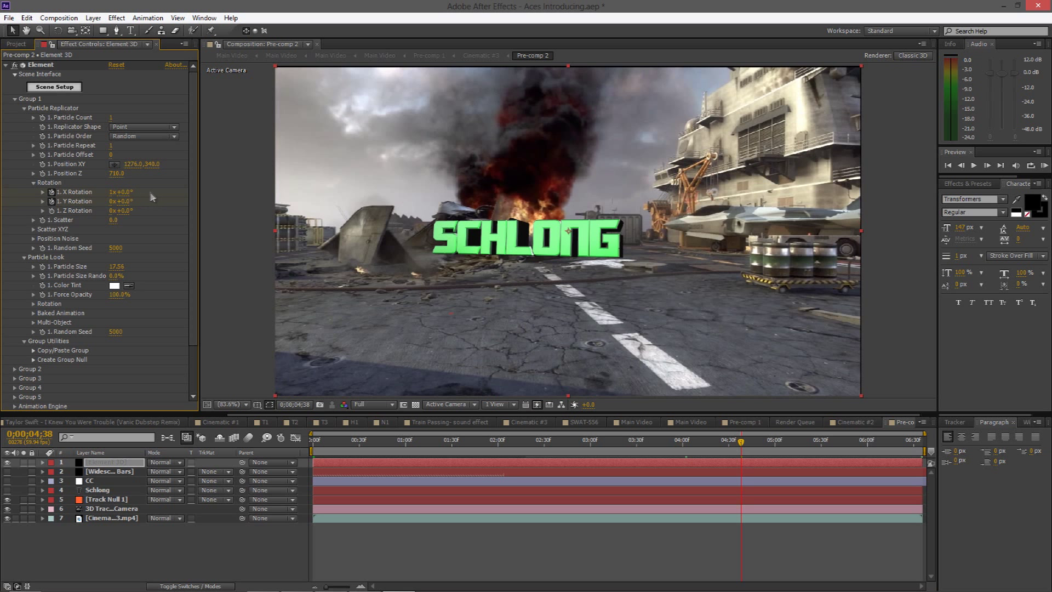
Set Y Rotation to 1x+0.0°, then scrub from the start to check the tumble
drag(128, 201, 159, 204)
click(113, 202)
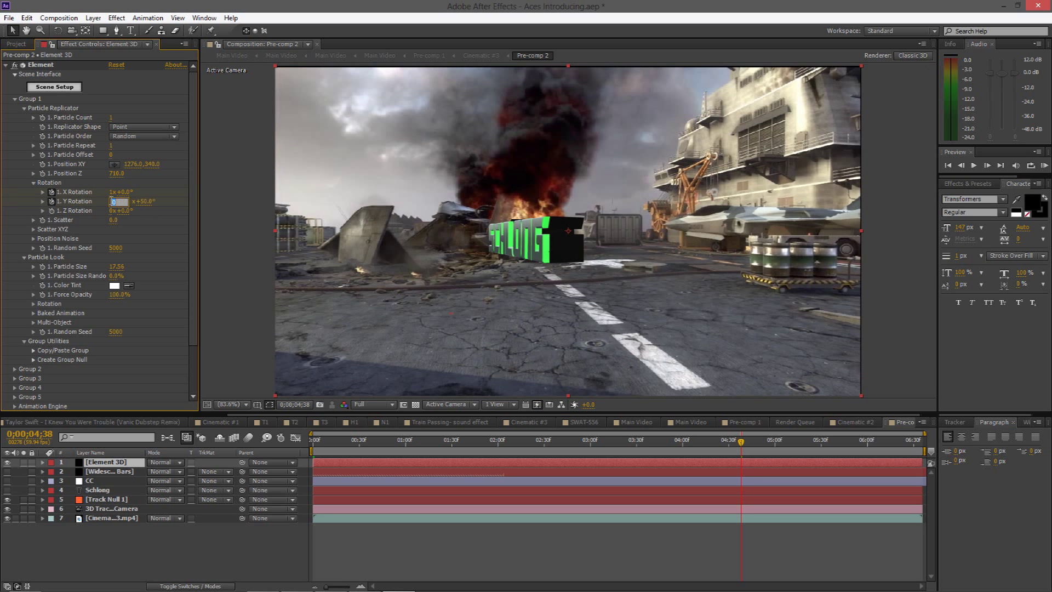
text(1)
key(Return)
click(124, 201)
text(0)
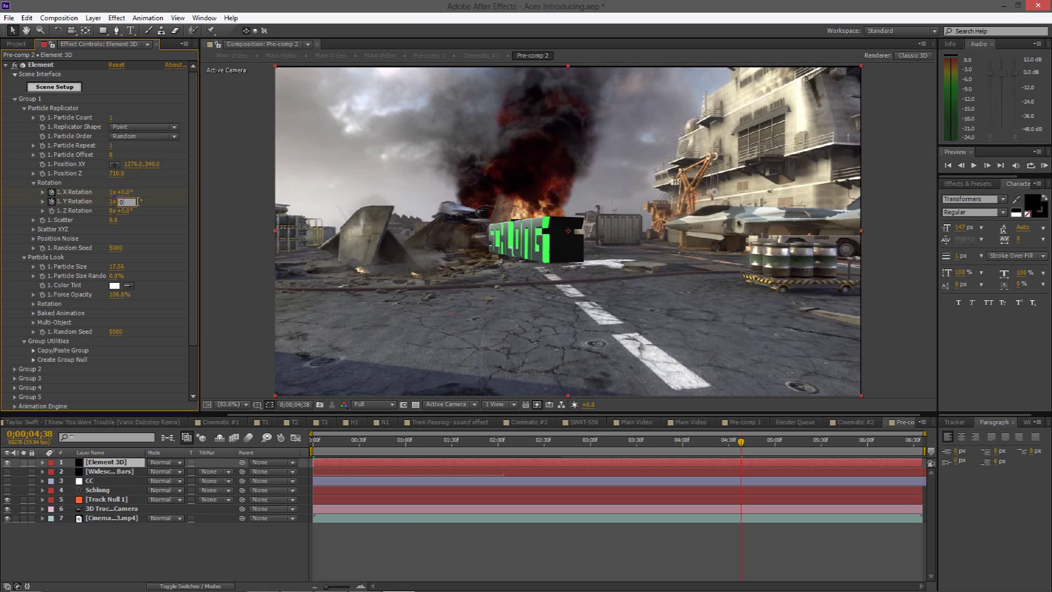
key(Return)
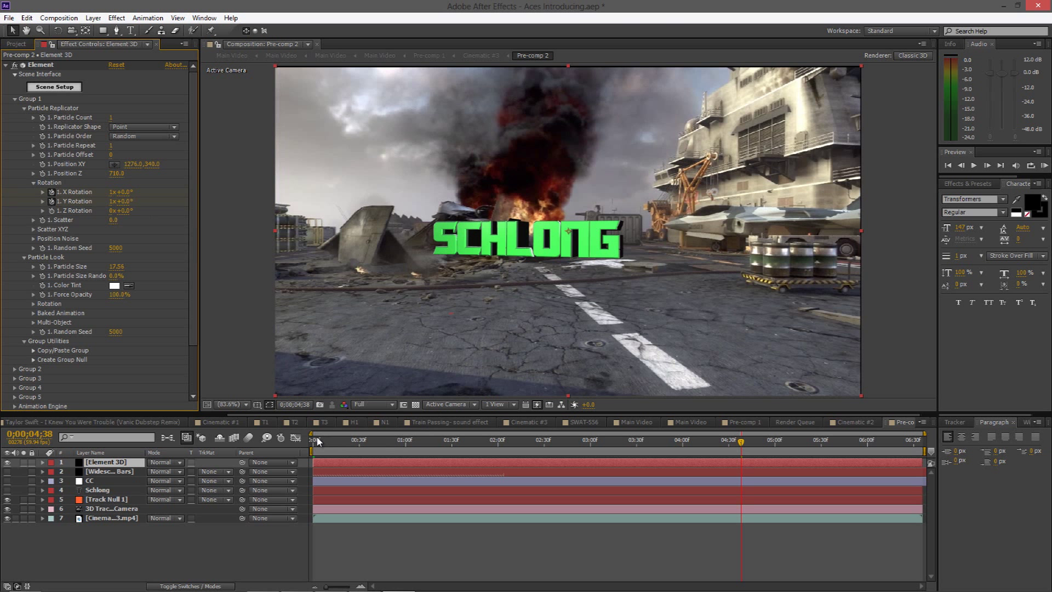
click(318, 442)
drag(319, 441, 911, 451)
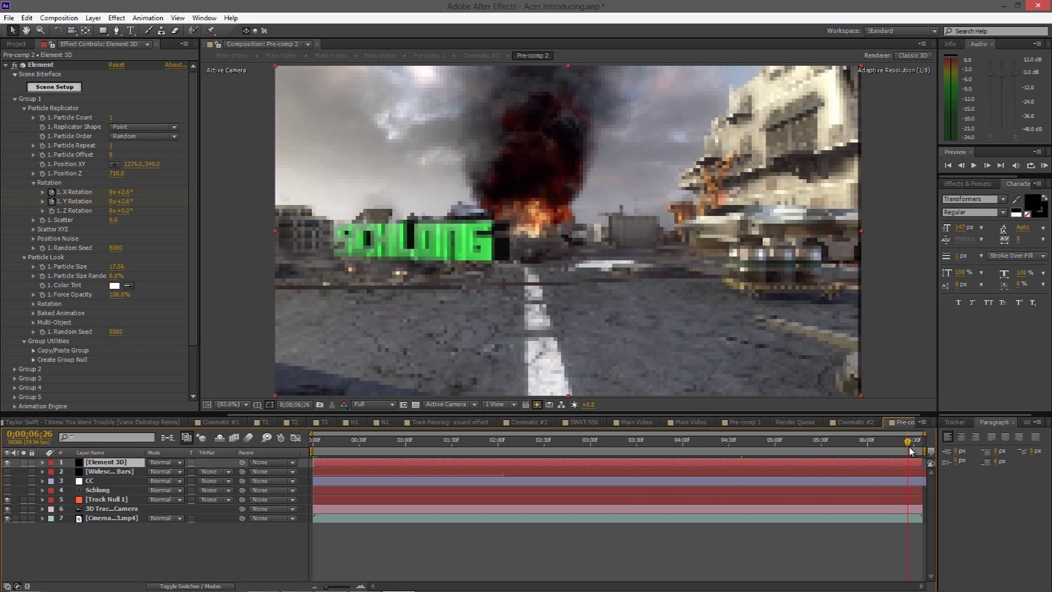
Scrub back through the spinning SCHLONG text and drag Widescreen Bars above all other layers
drag(911, 452, 293, 462)
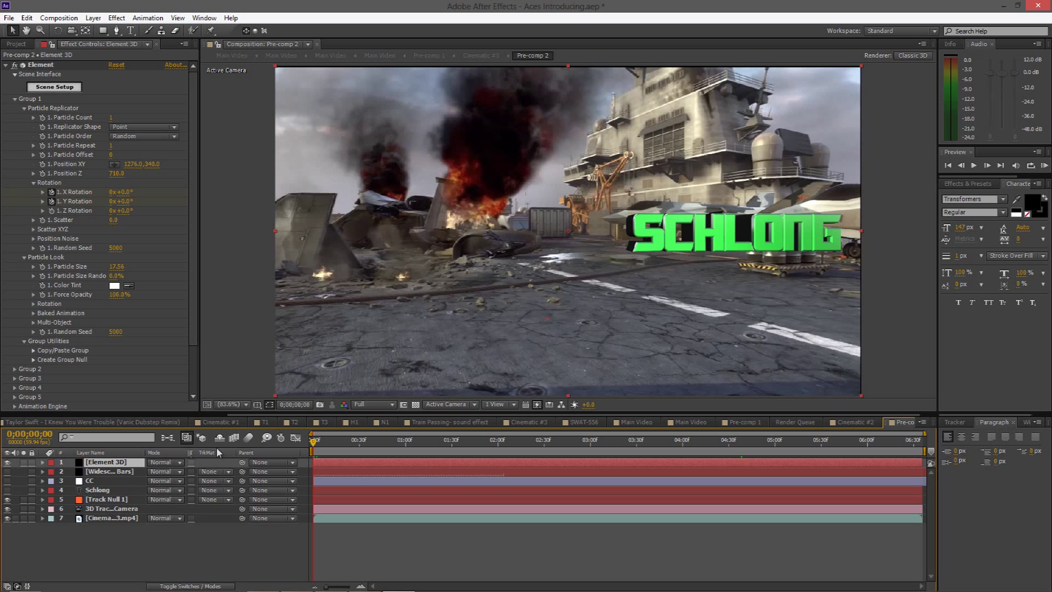
mouse_move(110, 473)
mouse_down()
mouse_move(88, 456)
mouse_move(105, 460)
mouse_move(100, 481)
mouse_move(91, 468)
mouse_up()
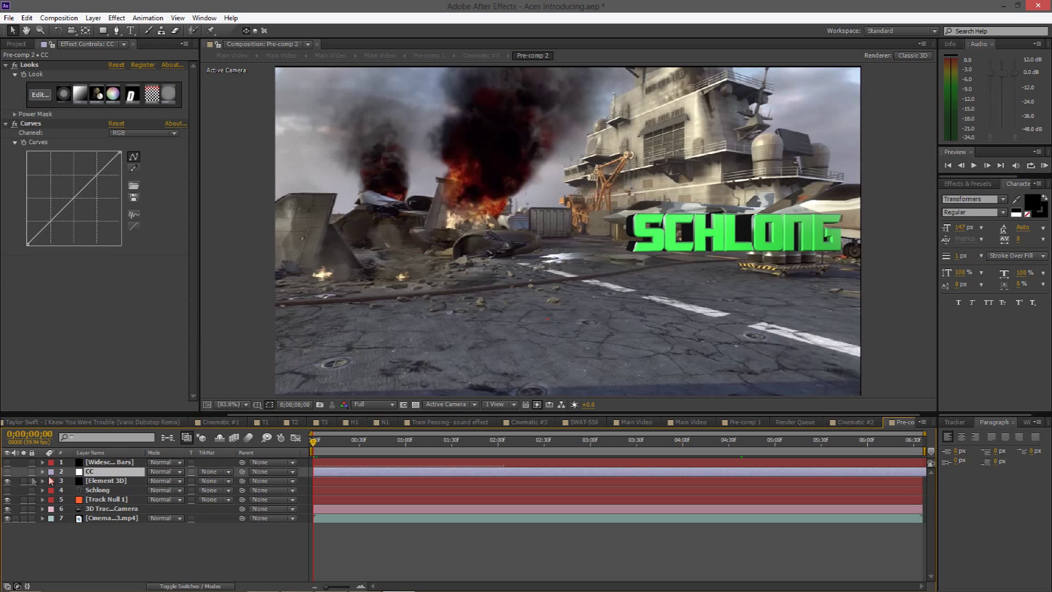
Unhide the Widescreen Bars and CC layers, scrub to preview, and pick Glow from the effect search
click(7, 462)
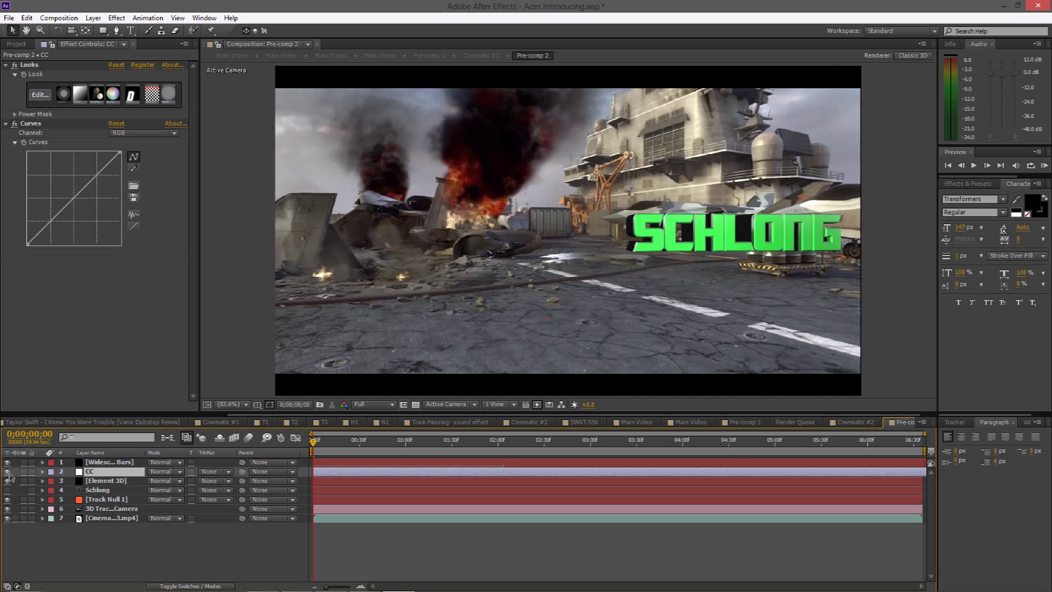
click(7, 472)
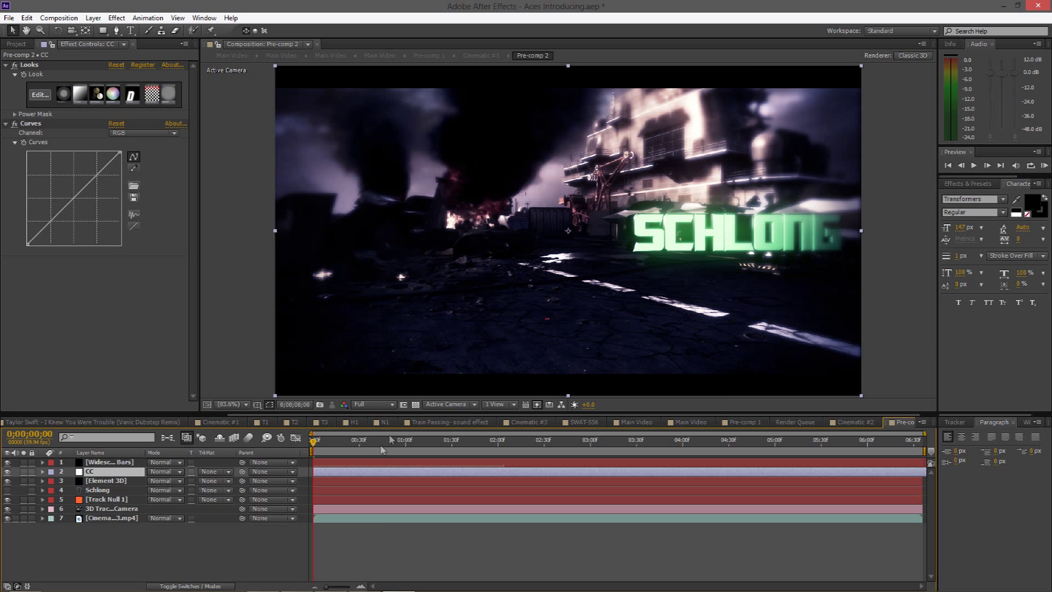
click(356, 449)
drag(356, 449, 748, 451)
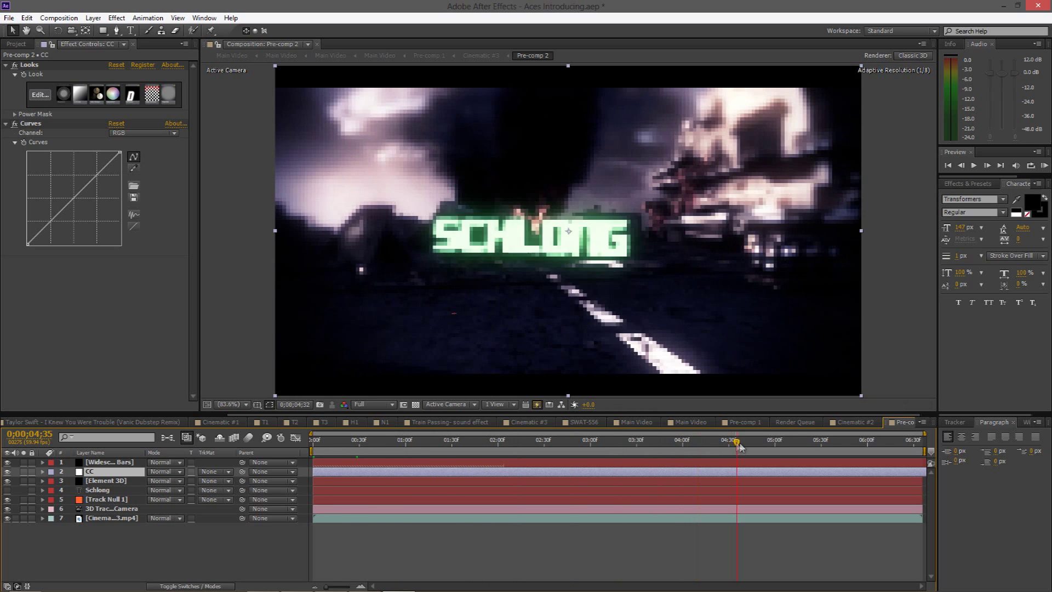
click(968, 183)
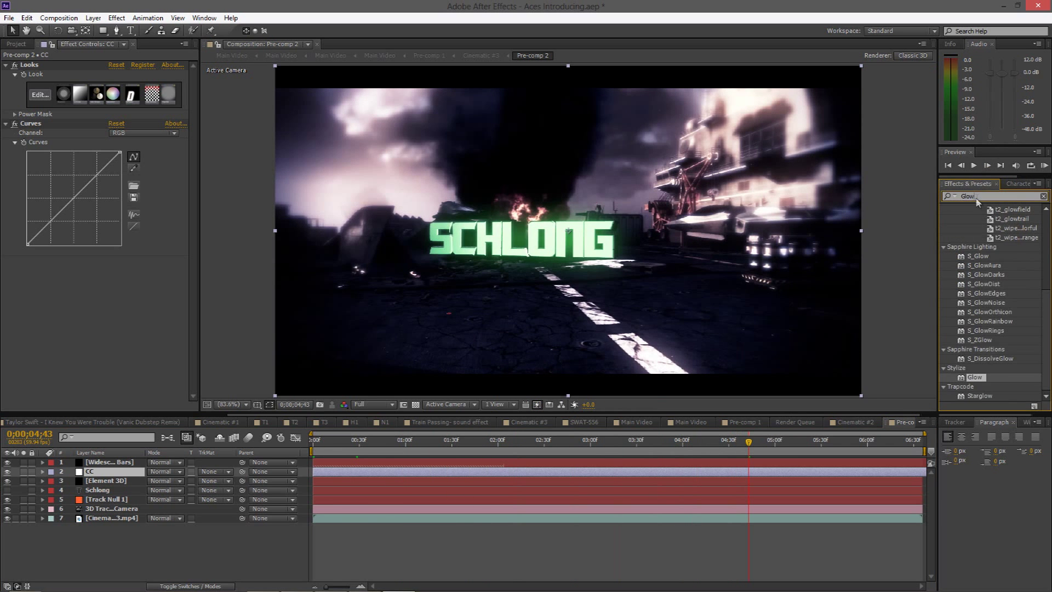
Apply Glow to the Element 3D layer and set its Glow Radius to 8
drag(985, 378, 145, 482)
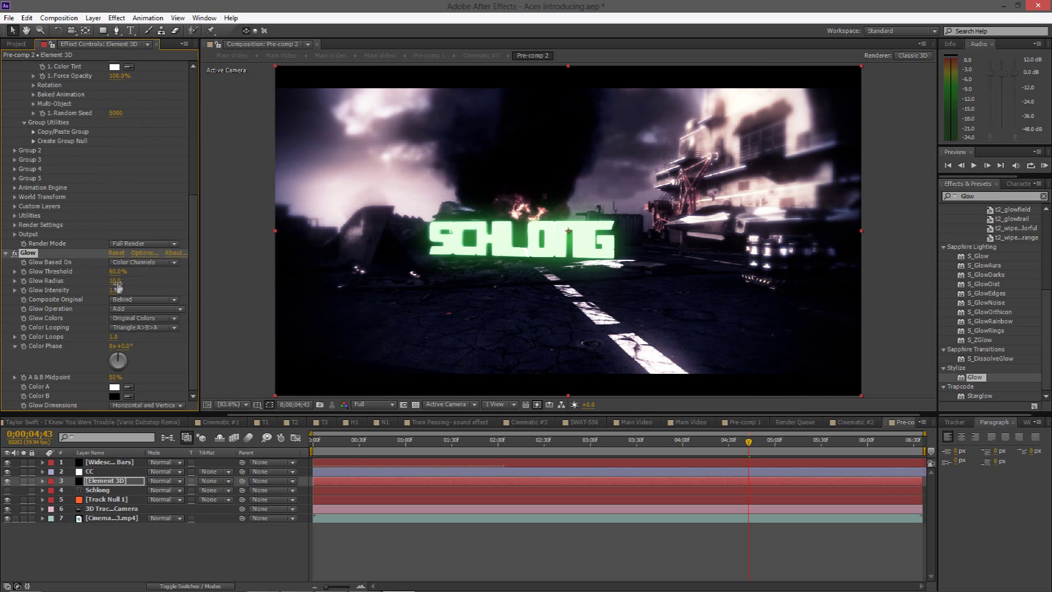
drag(115, 280, 108, 281)
click(321, 440)
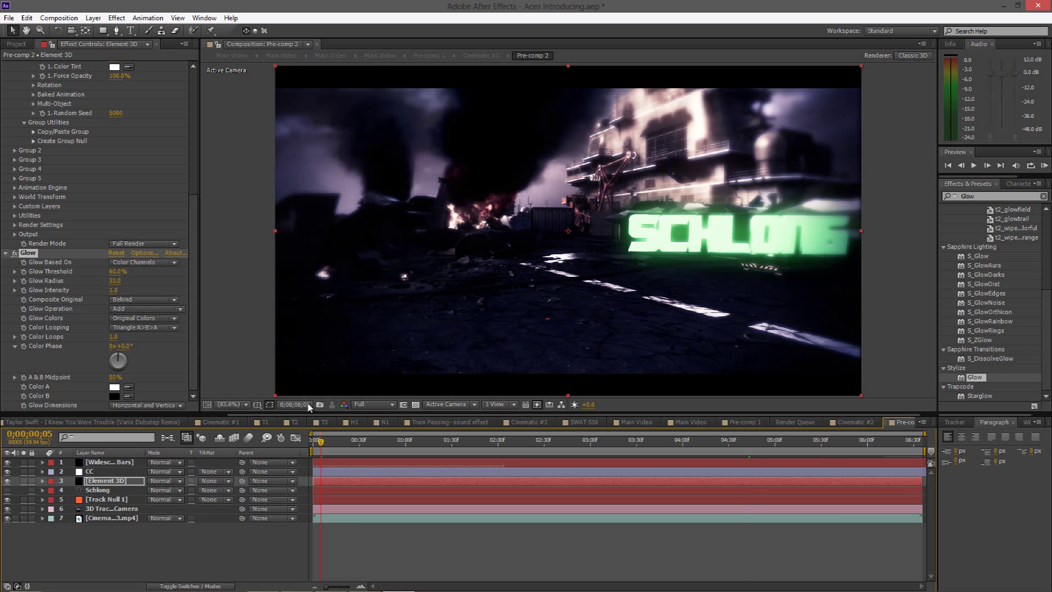
click(115, 280)
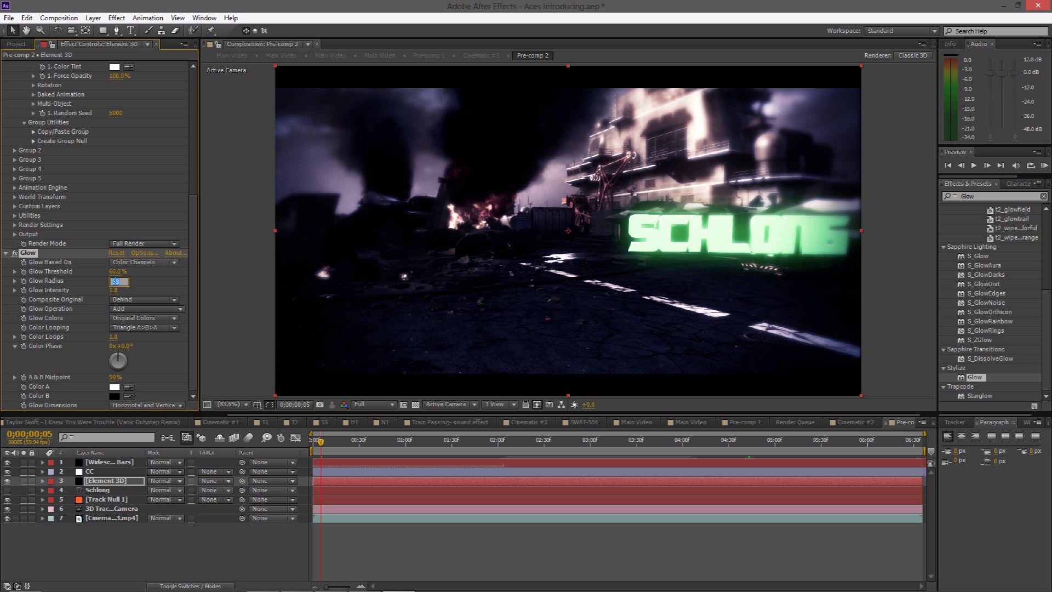
text(0)
click(162, 279)
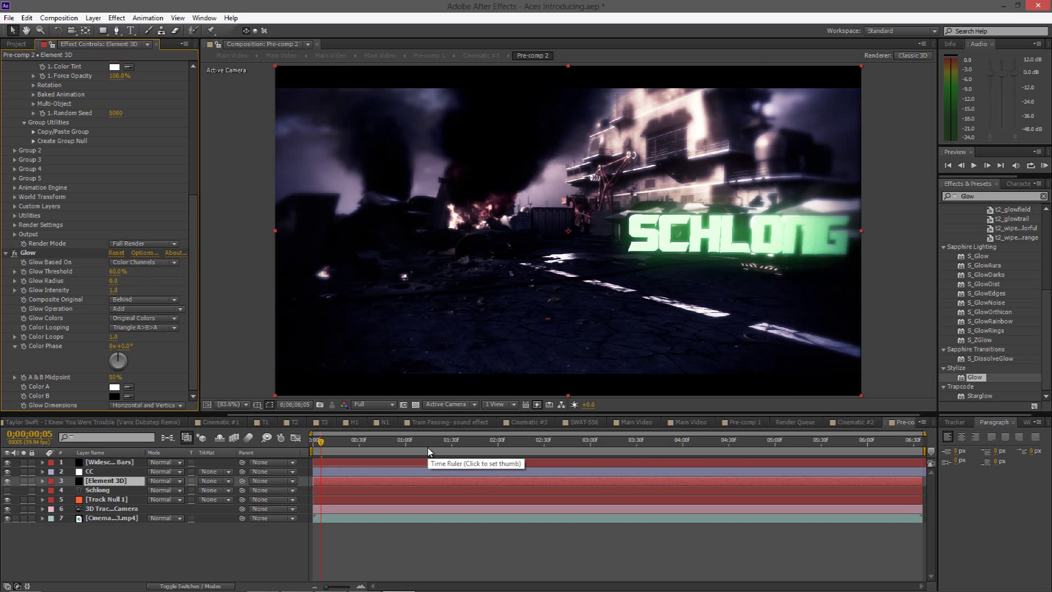
Scrub forward from the one-second mark and play back the preview to check the green glow
click(414, 444)
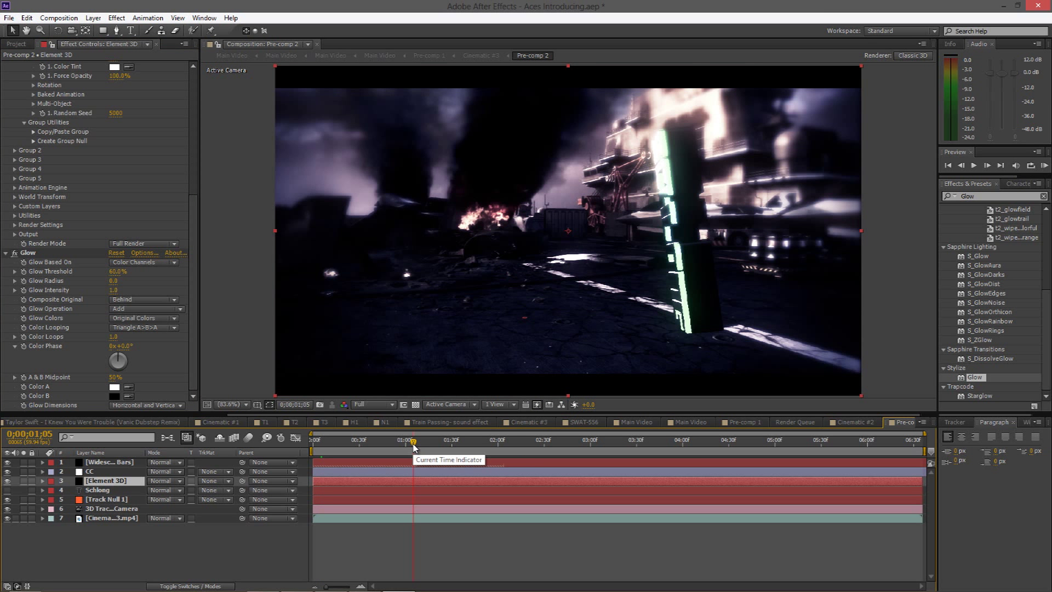
drag(414, 443, 911, 452)
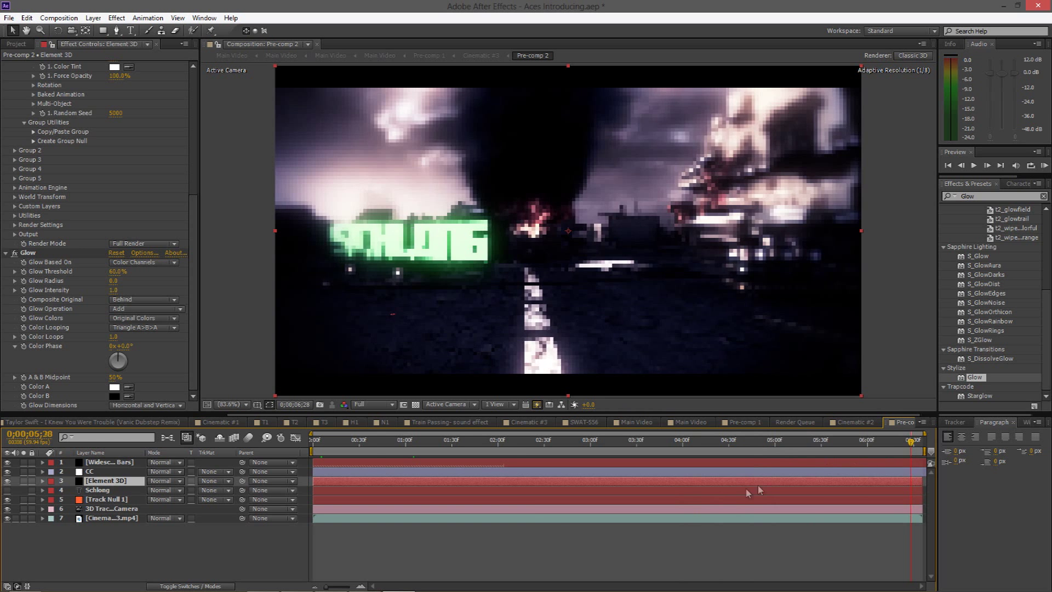
key(space)
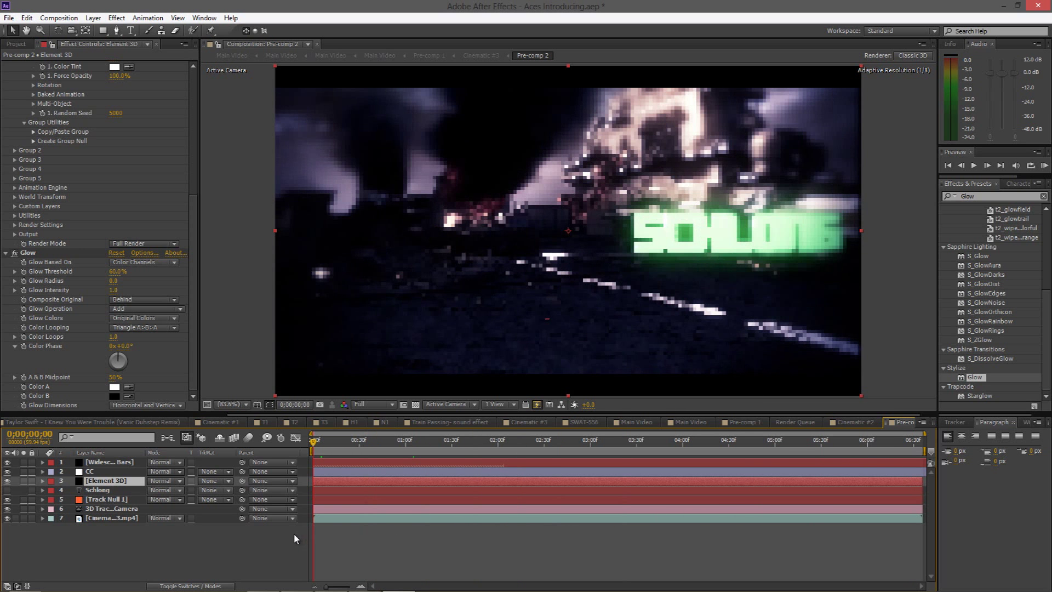